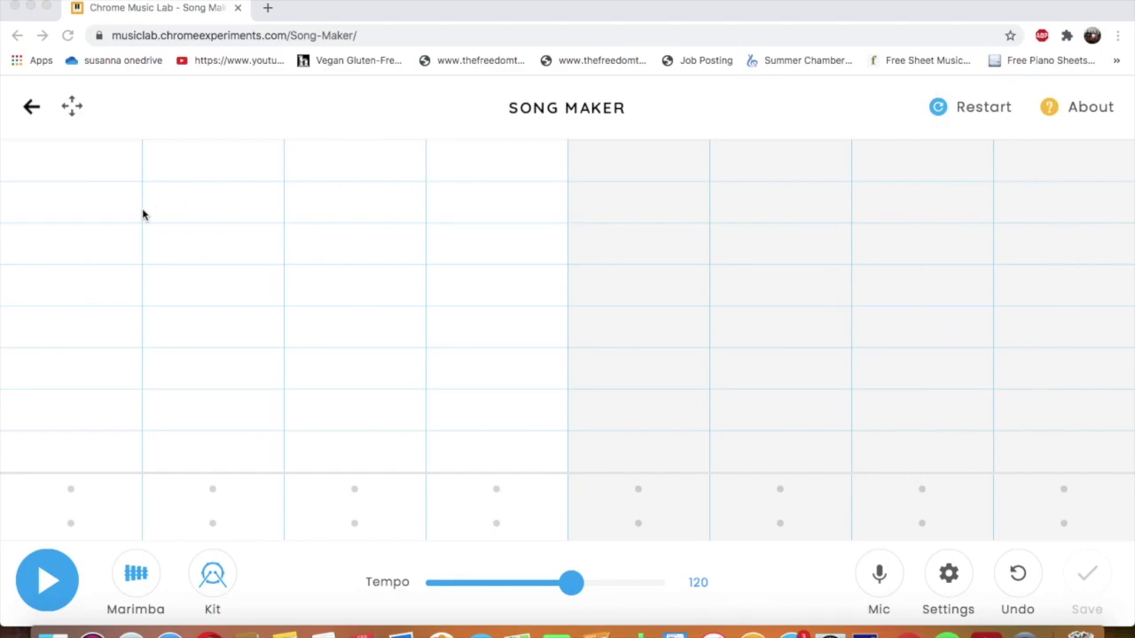
Step: Place a rising diagonal of eight melody notes from column 1 up to column 8
left_click(91, 446)
left_click(170, 424)
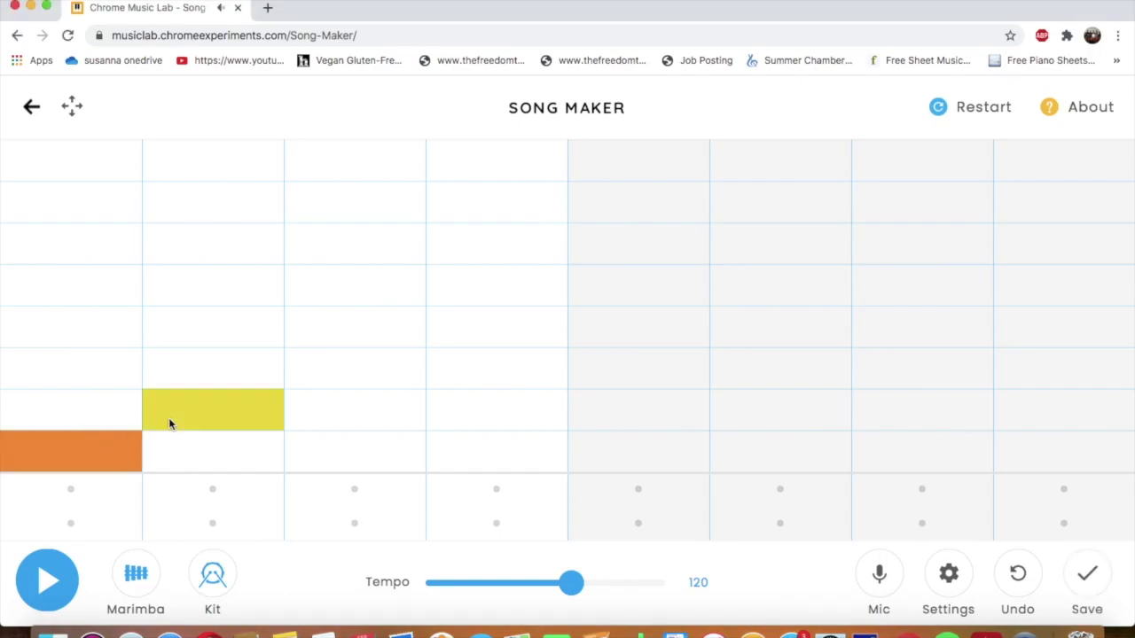
left_click(330, 379)
left_click(494, 328)
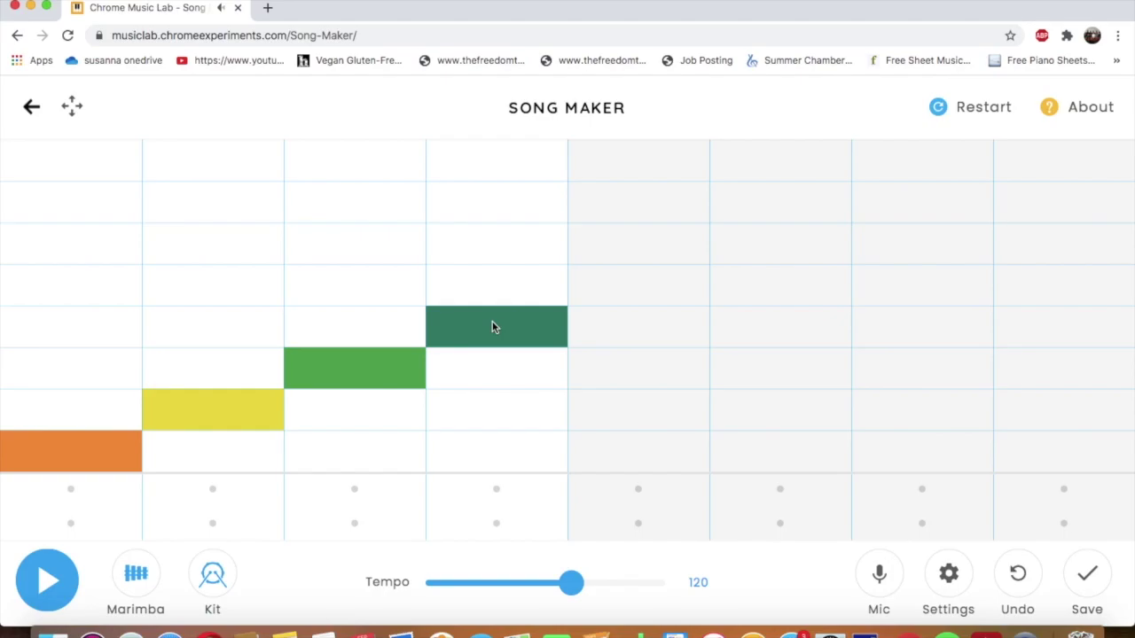
left_click(603, 292)
left_click(747, 248)
left_click(926, 199)
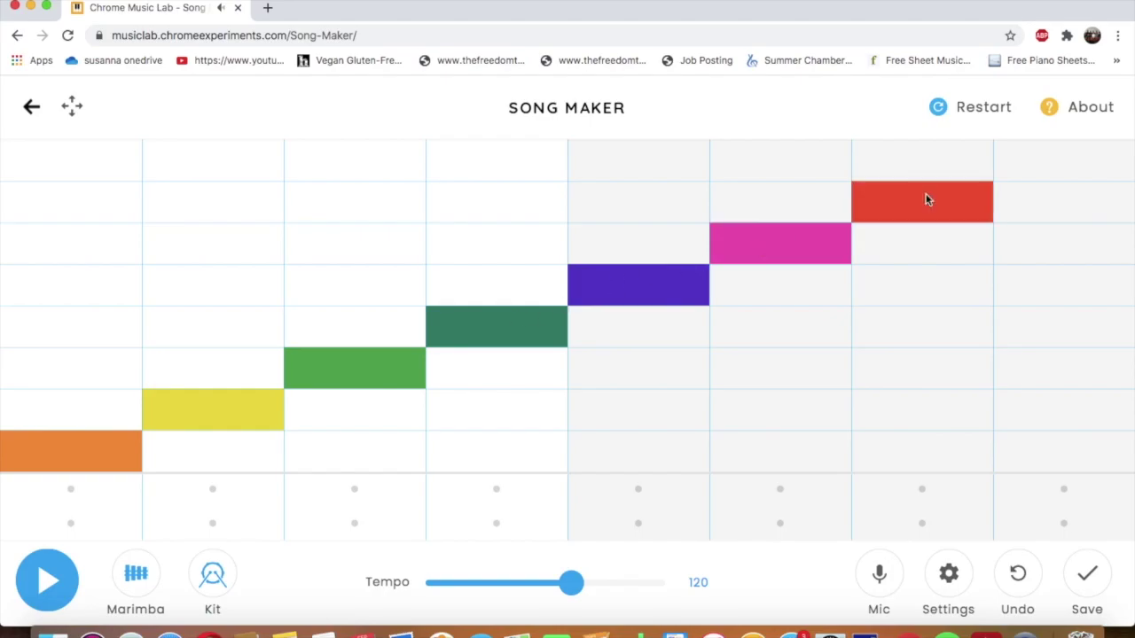
left_click(1046, 165)
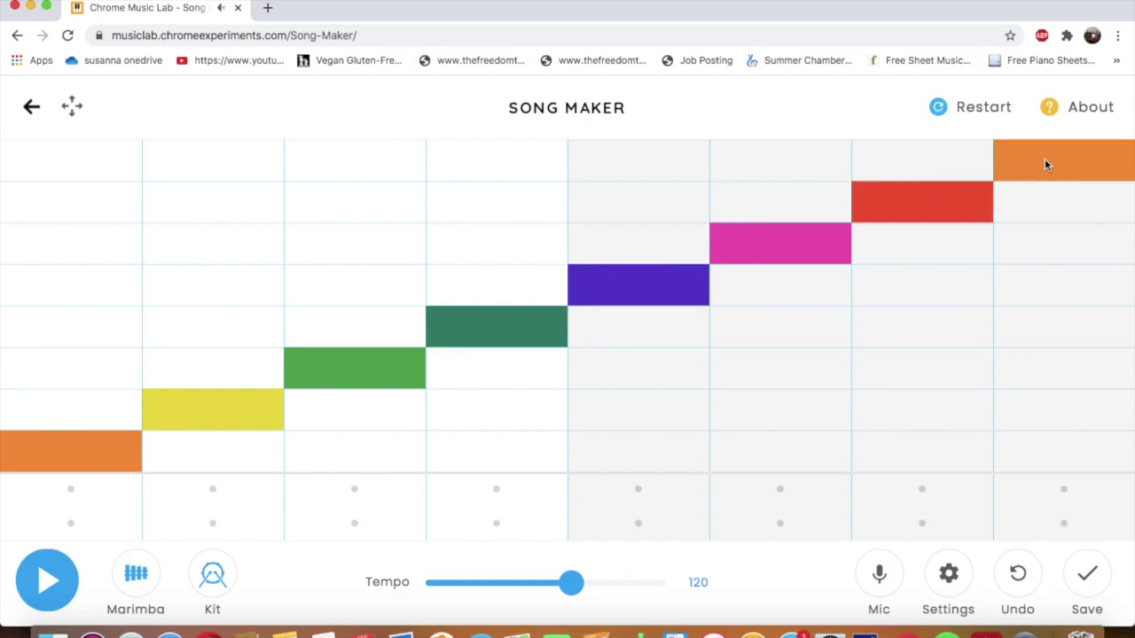
Step: Remove all eight melody notes, leaving the grid empty
left_click(1045, 163)
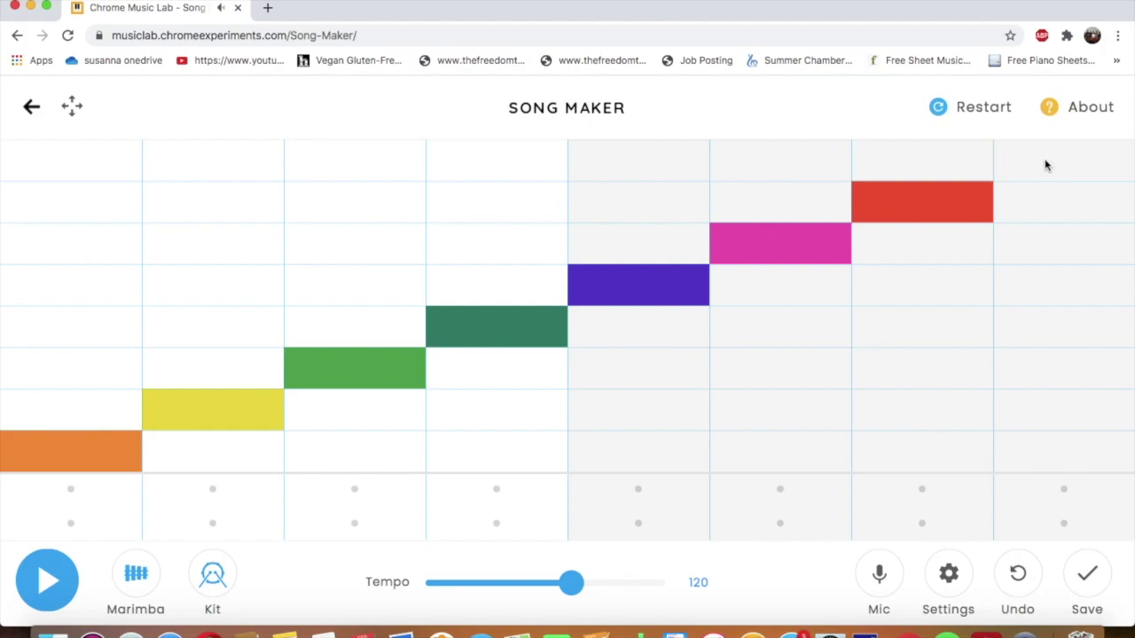
left_click(973, 197)
left_click(815, 240)
left_click(632, 295)
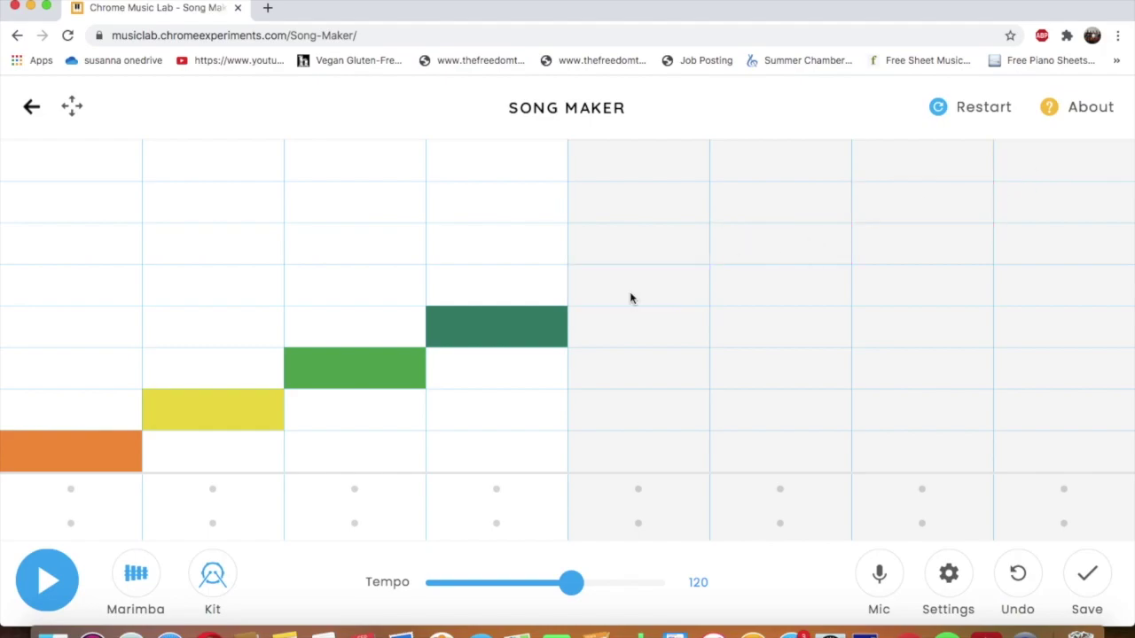
left_click(524, 328)
left_click(375, 360)
left_click(193, 419)
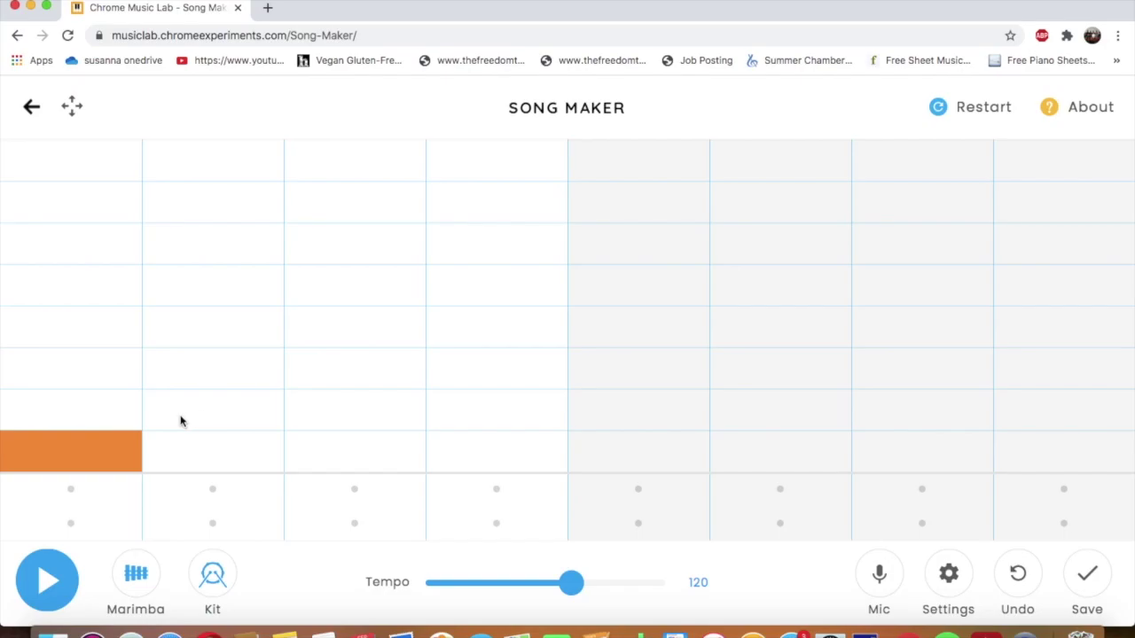
left_click(77, 455)
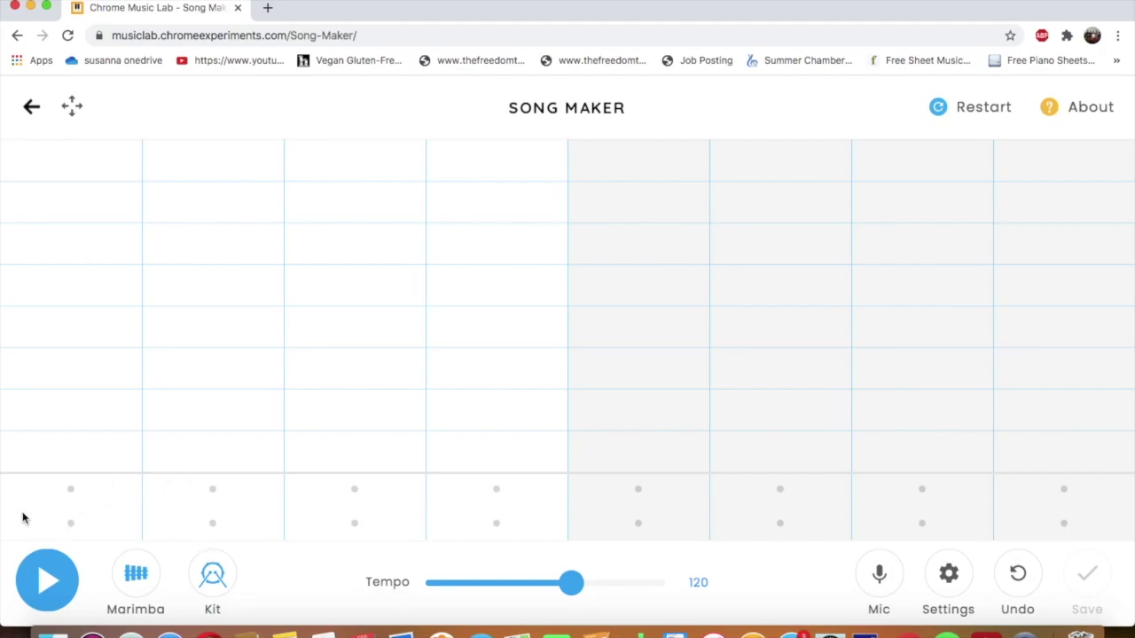
Step: Set low drum hits in columns 1, 3, 5, 7 and triangle hits in columns 4 and 8, clearing extras
left_click(71, 524)
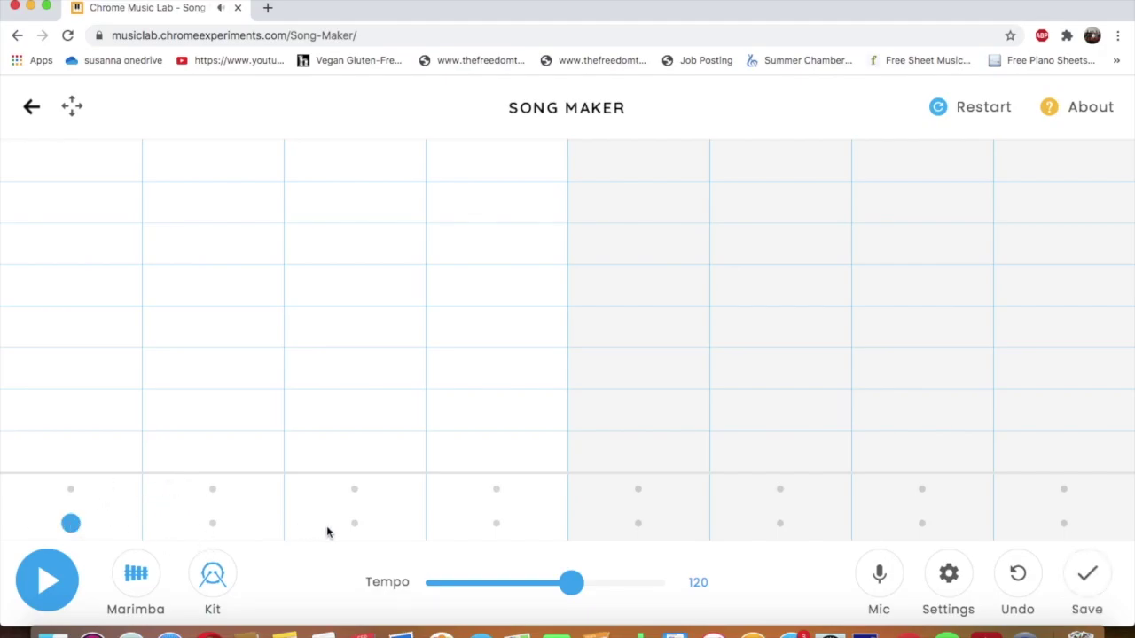
left_click(354, 524)
left_click(212, 488)
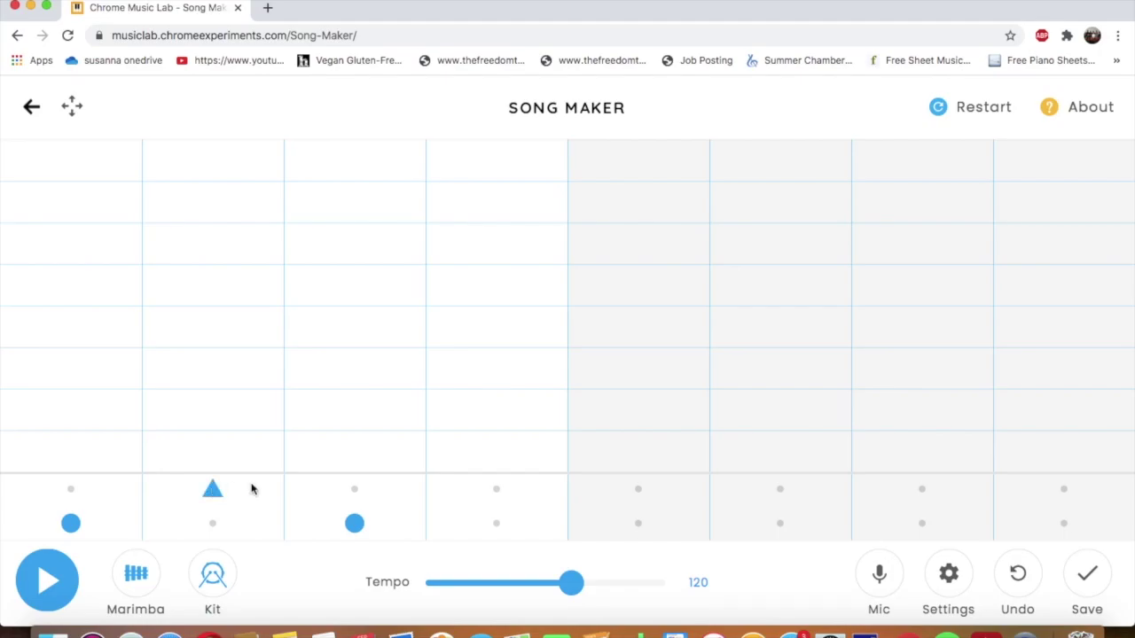
left_click(498, 495)
left_click(638, 524)
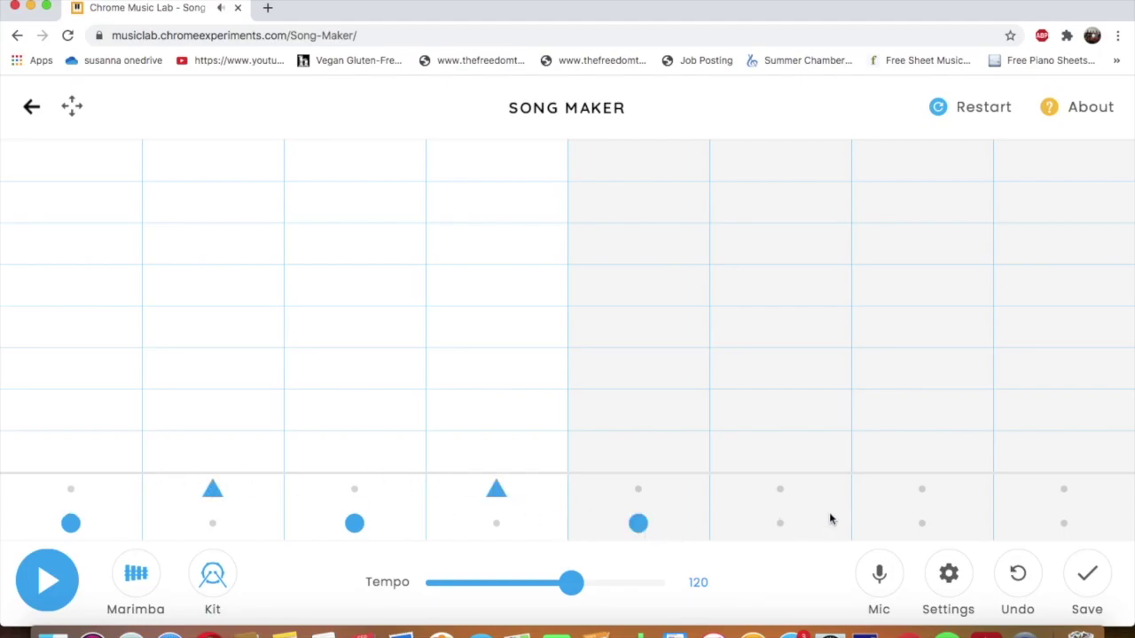
left_click(933, 494)
left_click(1031, 487)
left_click(213, 491)
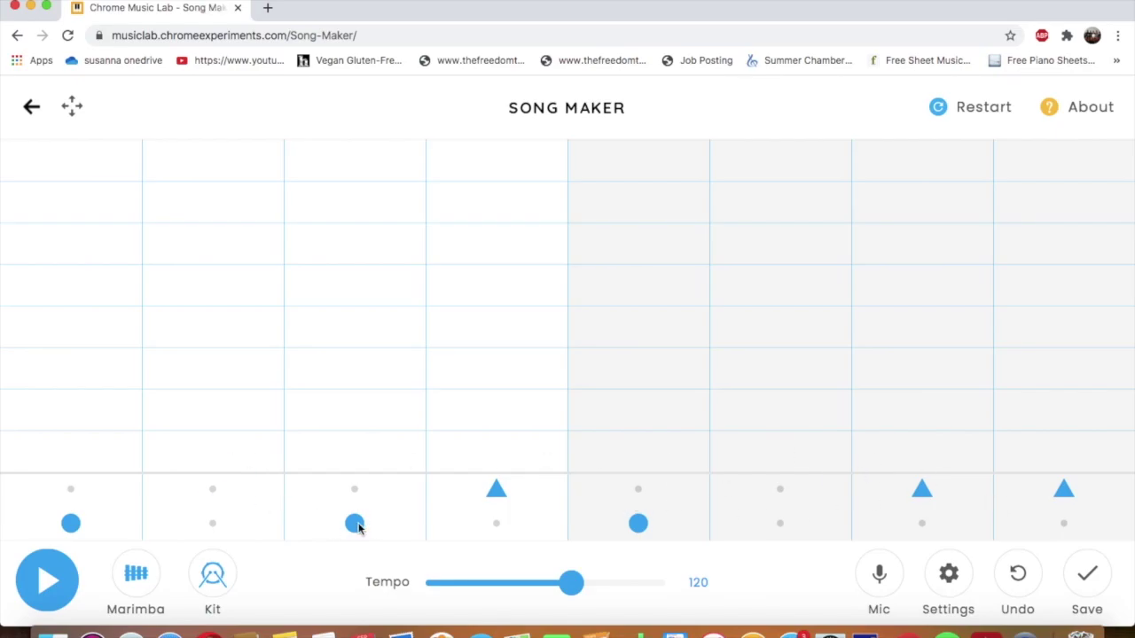
left_click(922, 524)
left_click(923, 493)
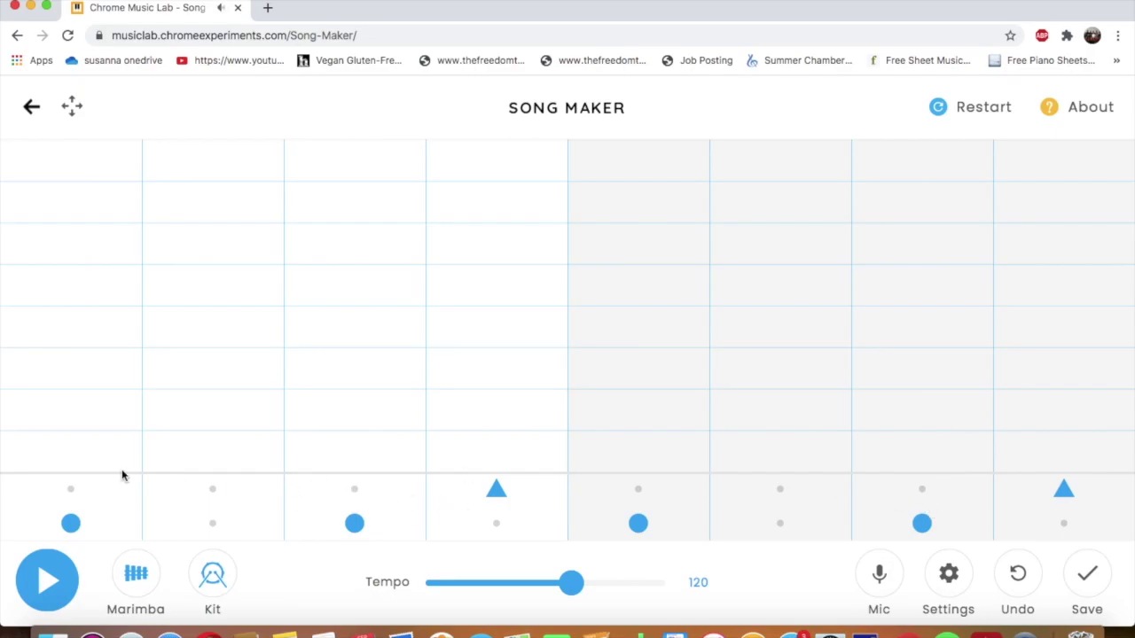
Step: Place orange, yellow, green, yellow notes twice across columns 1–8, then play it back
left_click(76, 456)
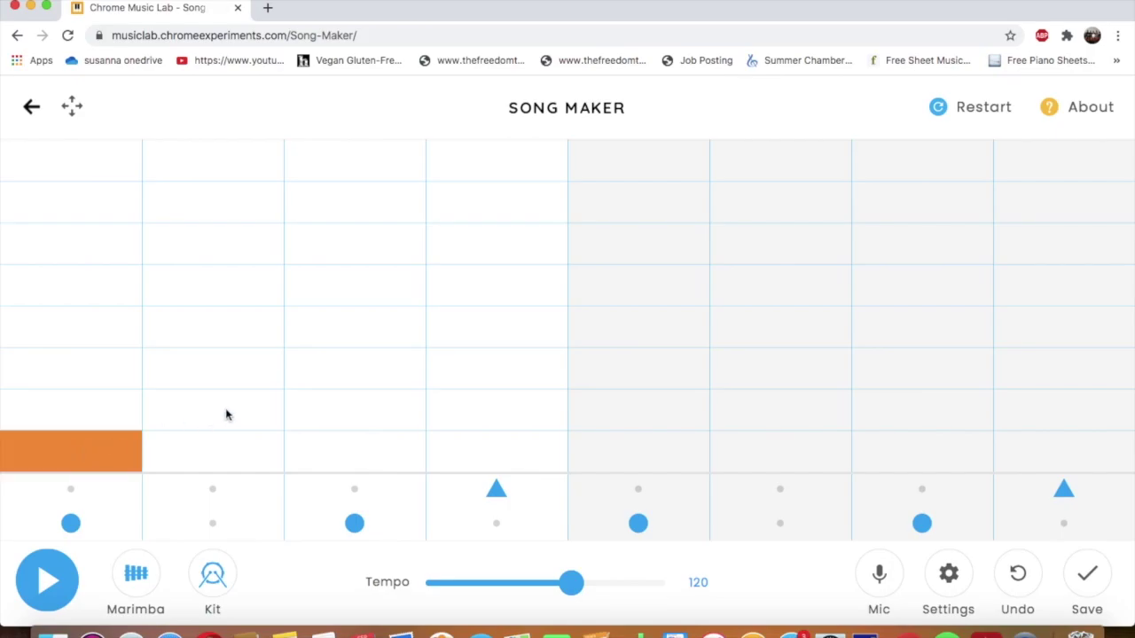
left_click(230, 417)
left_click(368, 367)
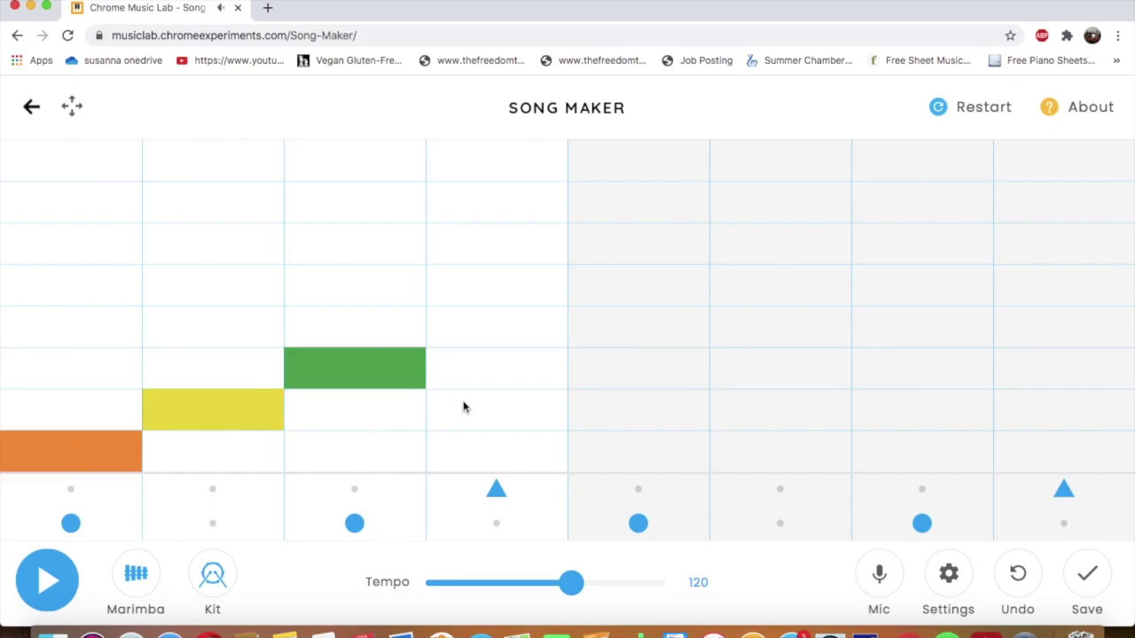
left_click(497, 407)
left_click(618, 456)
left_click(760, 410)
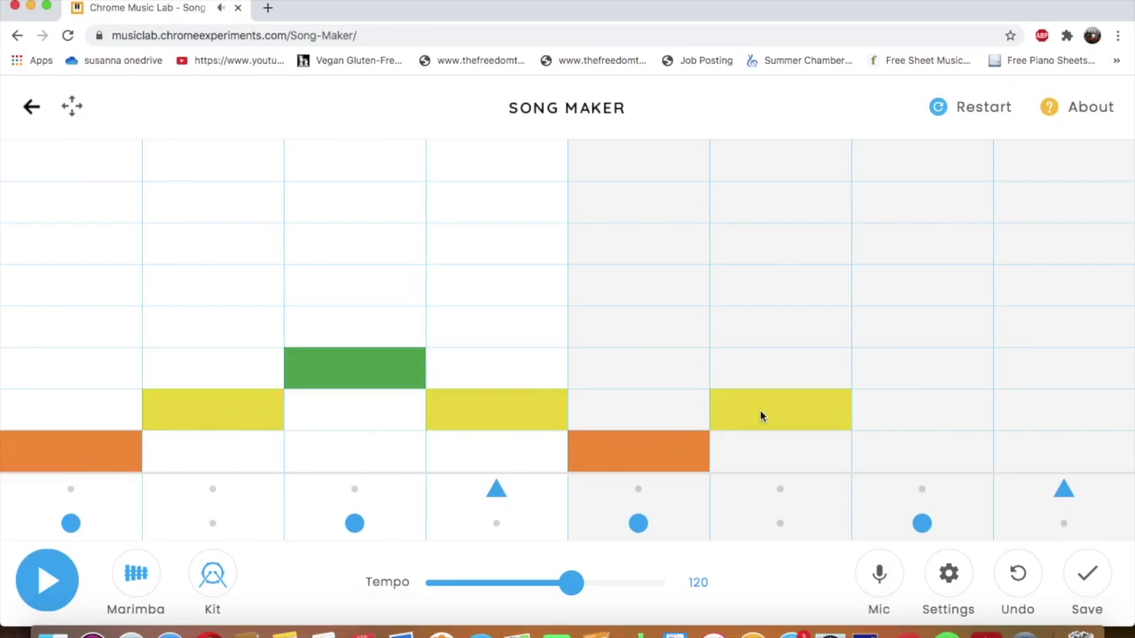
left_click(920, 372)
left_click(1053, 416)
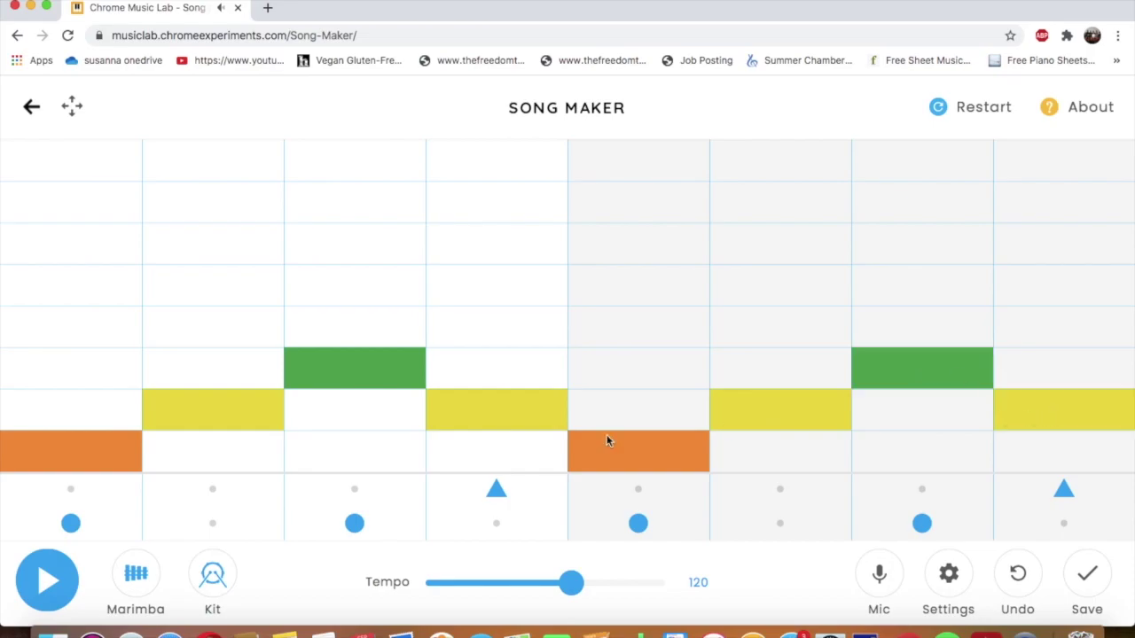
left_click(32, 591)
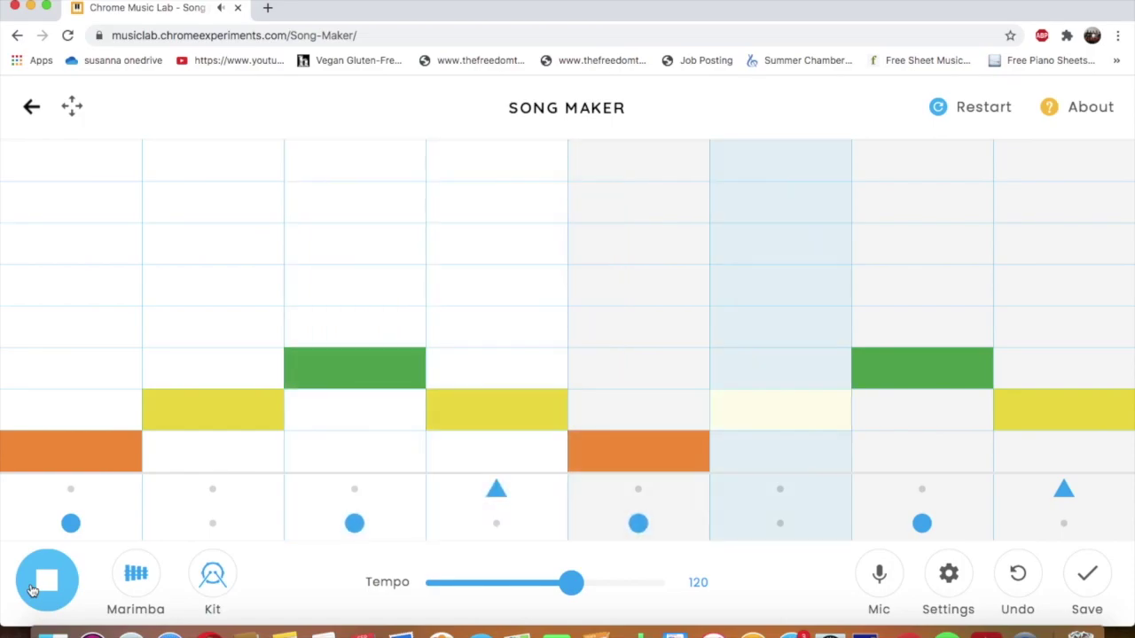
left_click(32, 590)
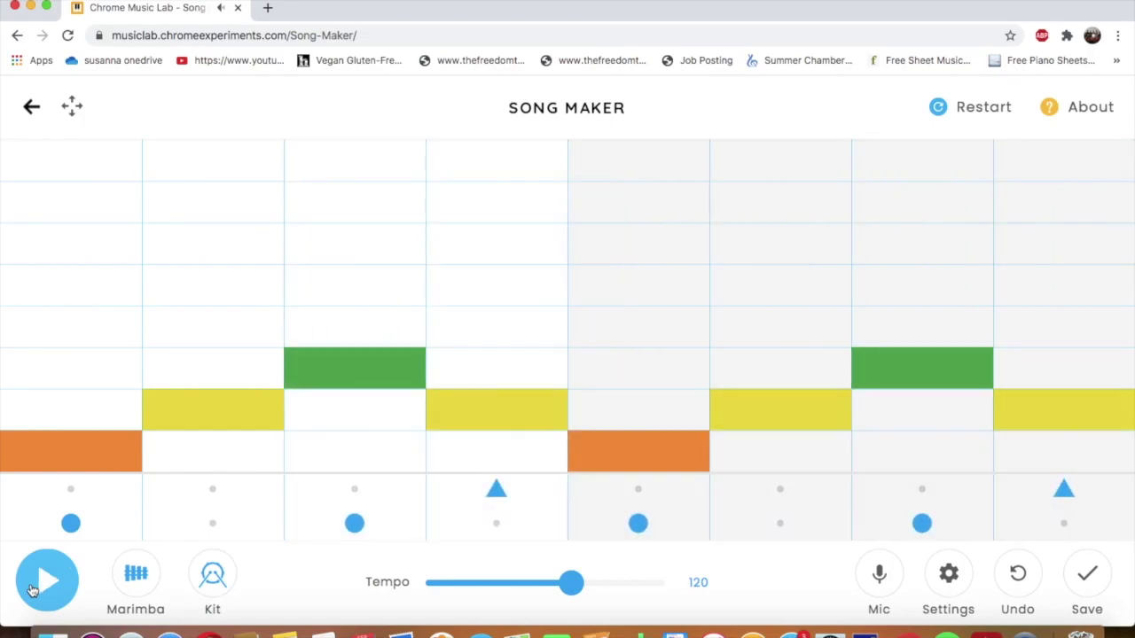
Step: Audition the melody with the Piano sound, then with Strings
left_click(136, 580)
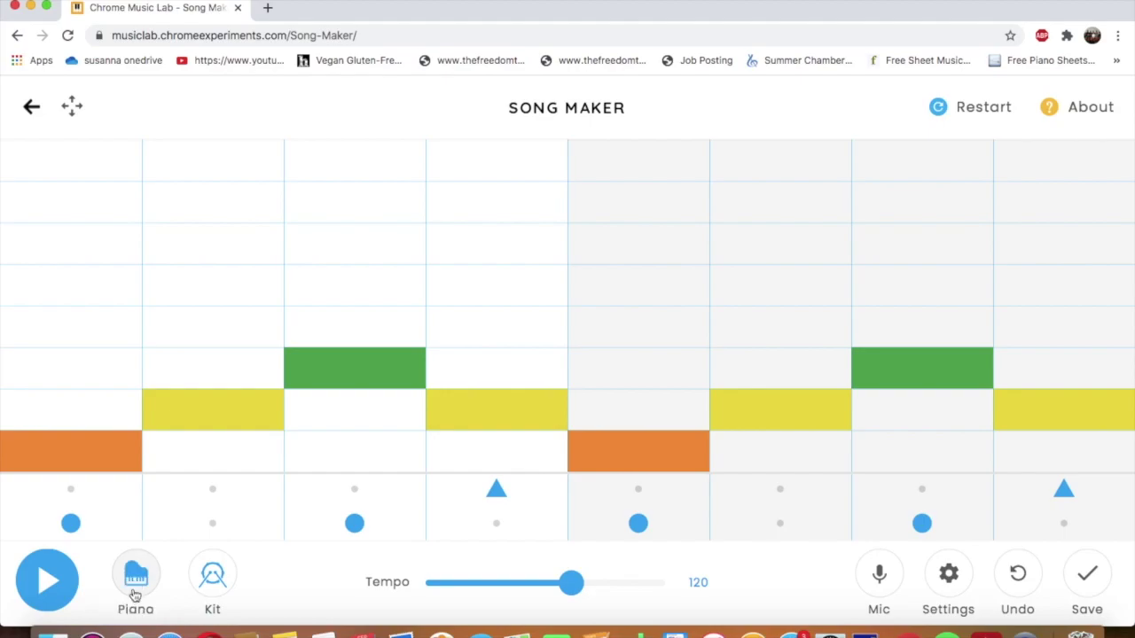
left_click(43, 581)
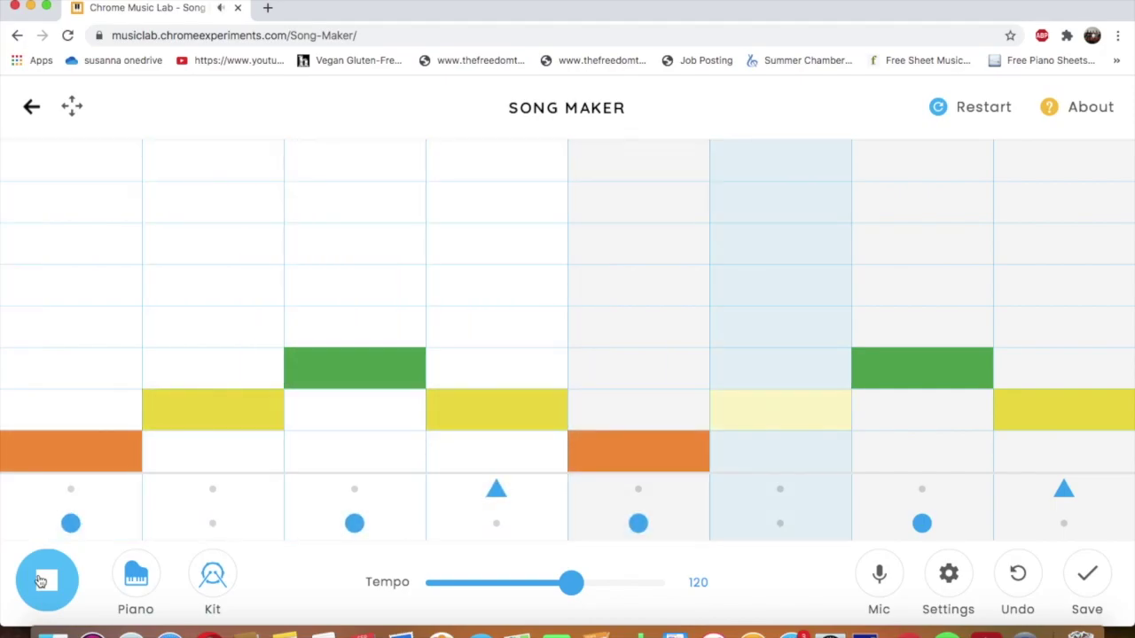
left_click(42, 581)
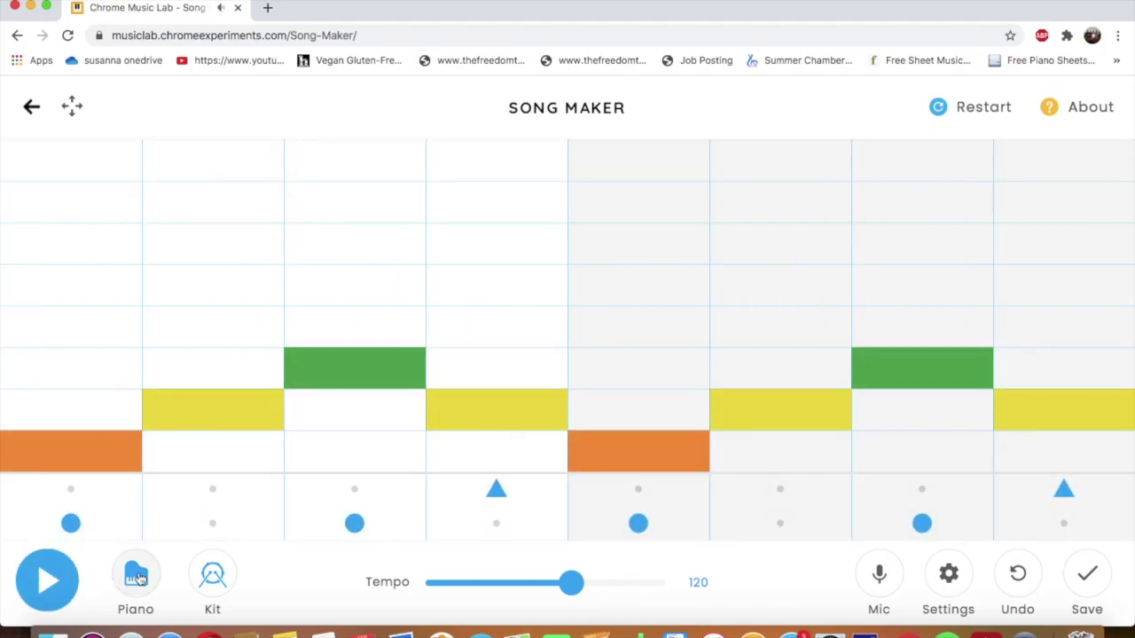
left_click(113, 582)
left_click(53, 590)
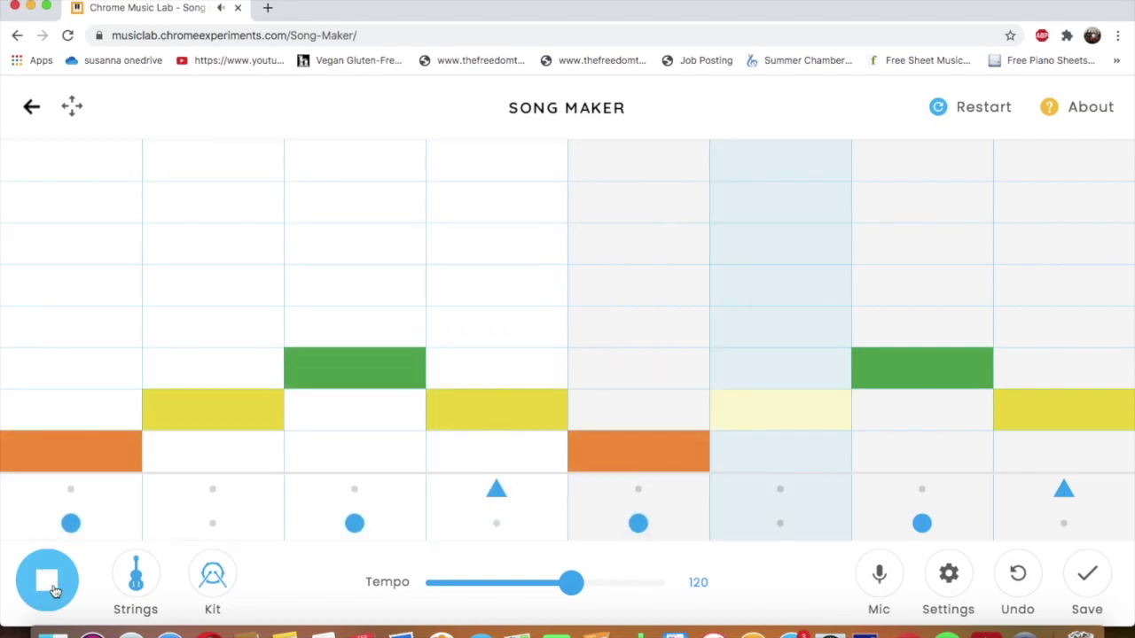
left_click(53, 589)
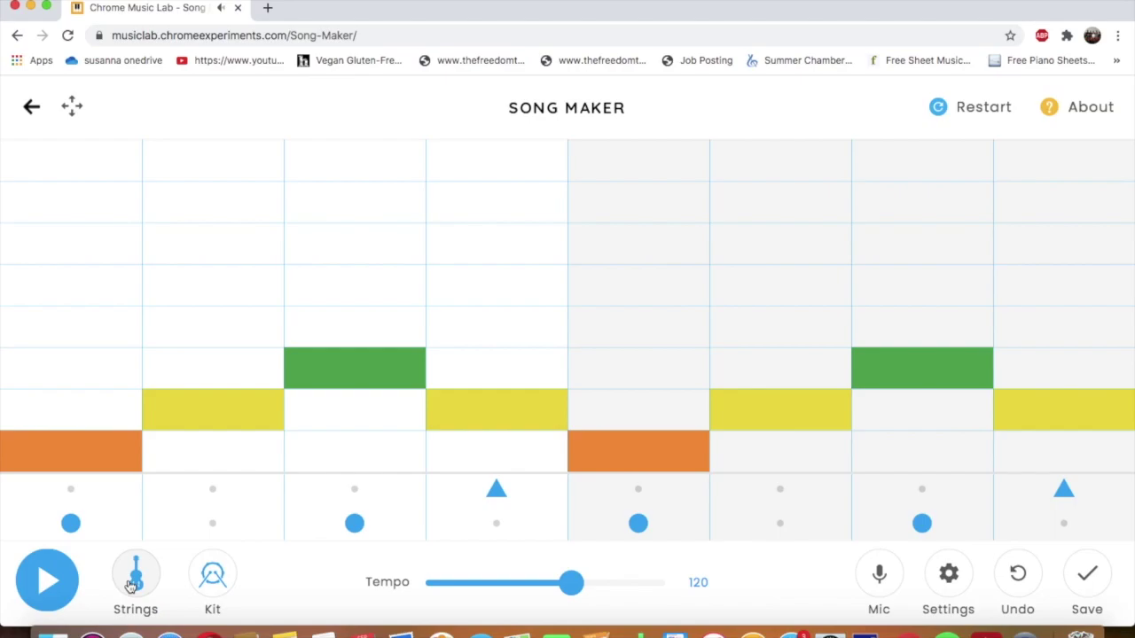
Step: Audition Woodwind and Synth, then settle on Marimba for the melody
left_click(129, 584)
left_click(53, 594)
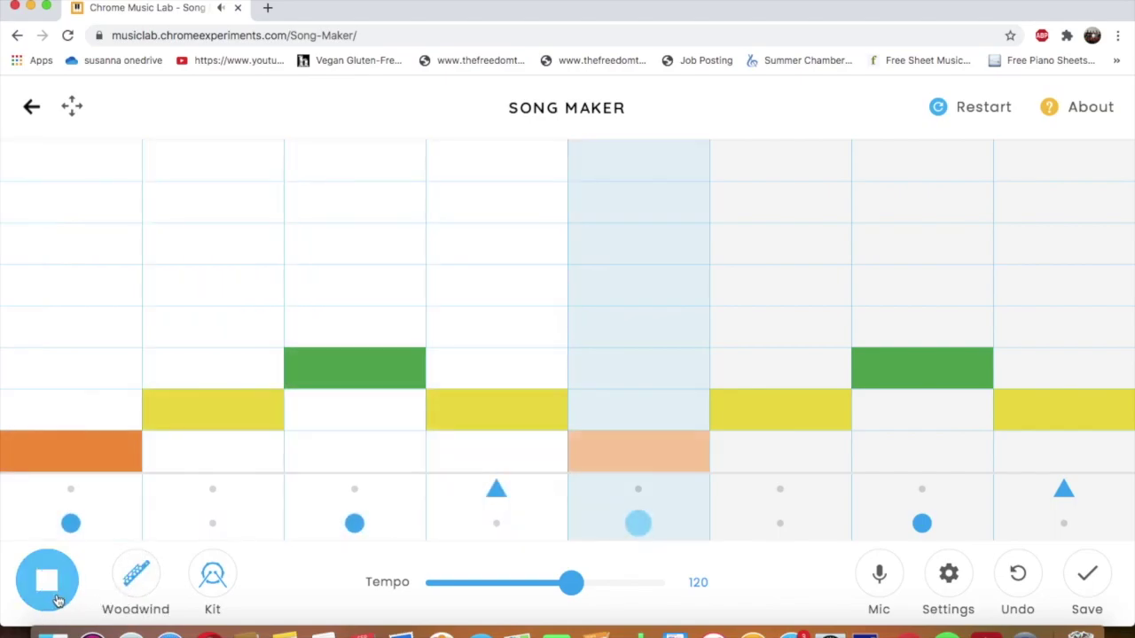
left_click(55, 596)
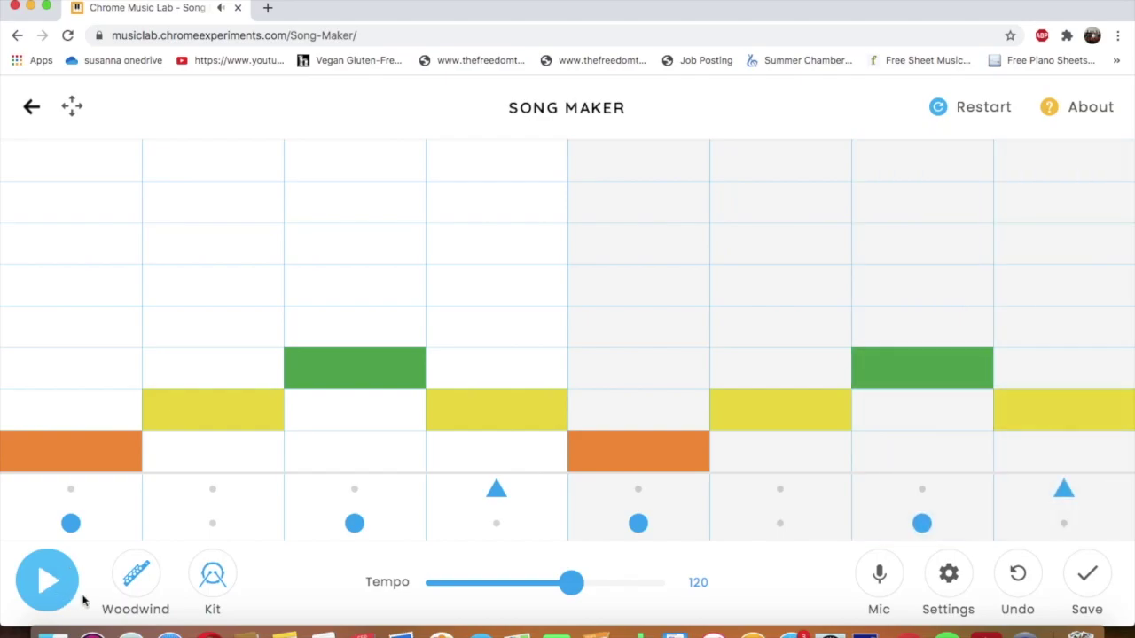
left_click(136, 576)
left_click(53, 579)
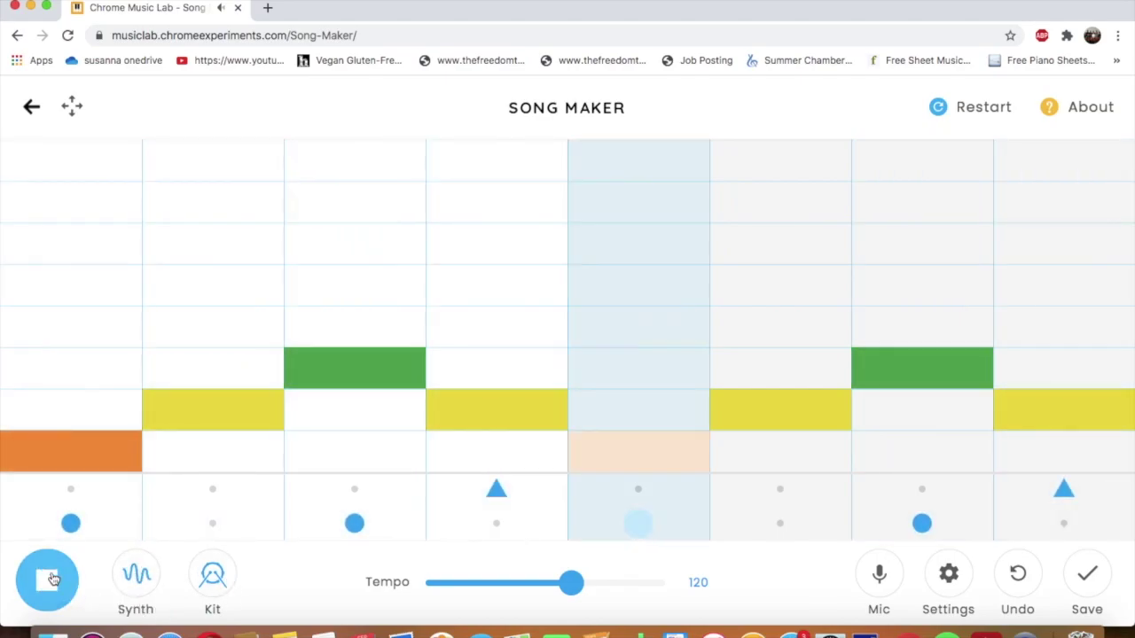
left_click(53, 579)
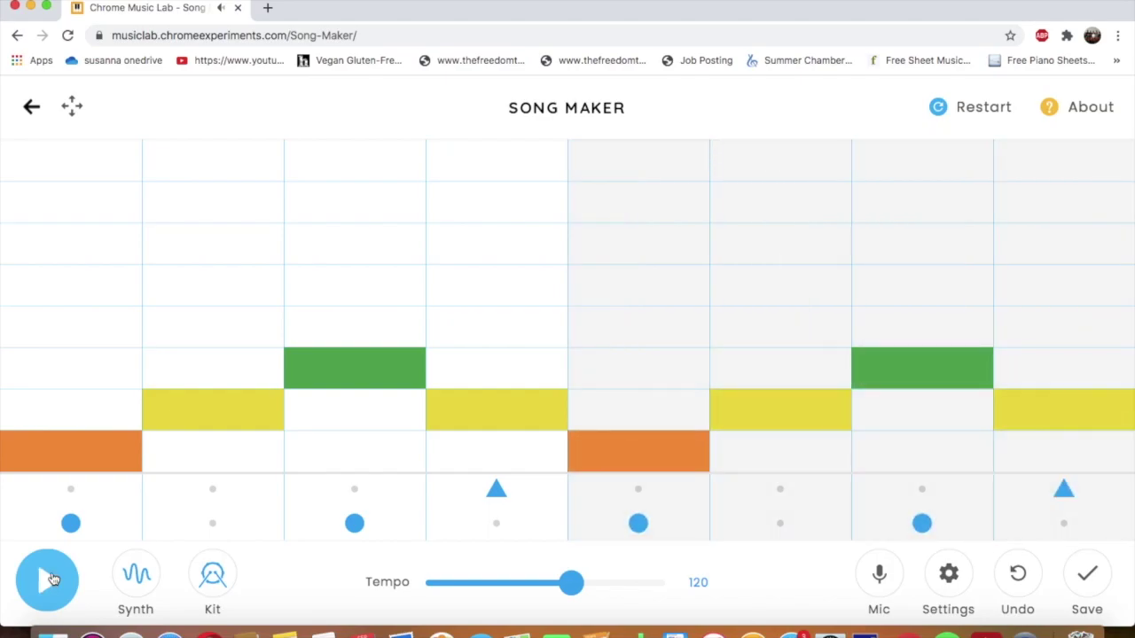
left_click(136, 581)
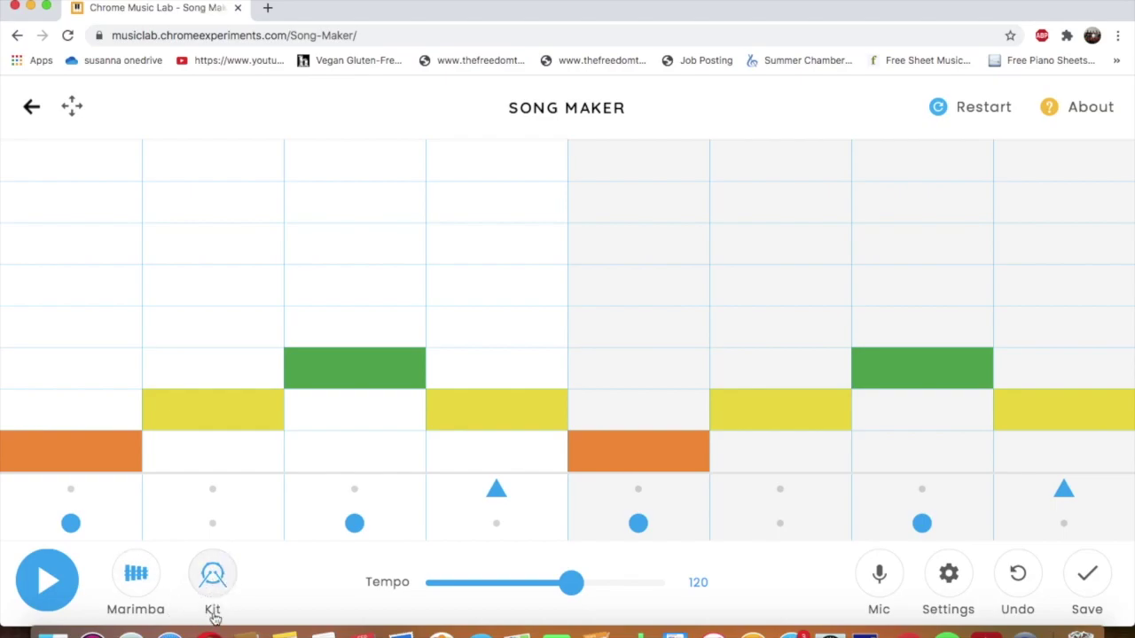
Step: Switch percussion to Conga and delete all eight melody notes
left_click(219, 581)
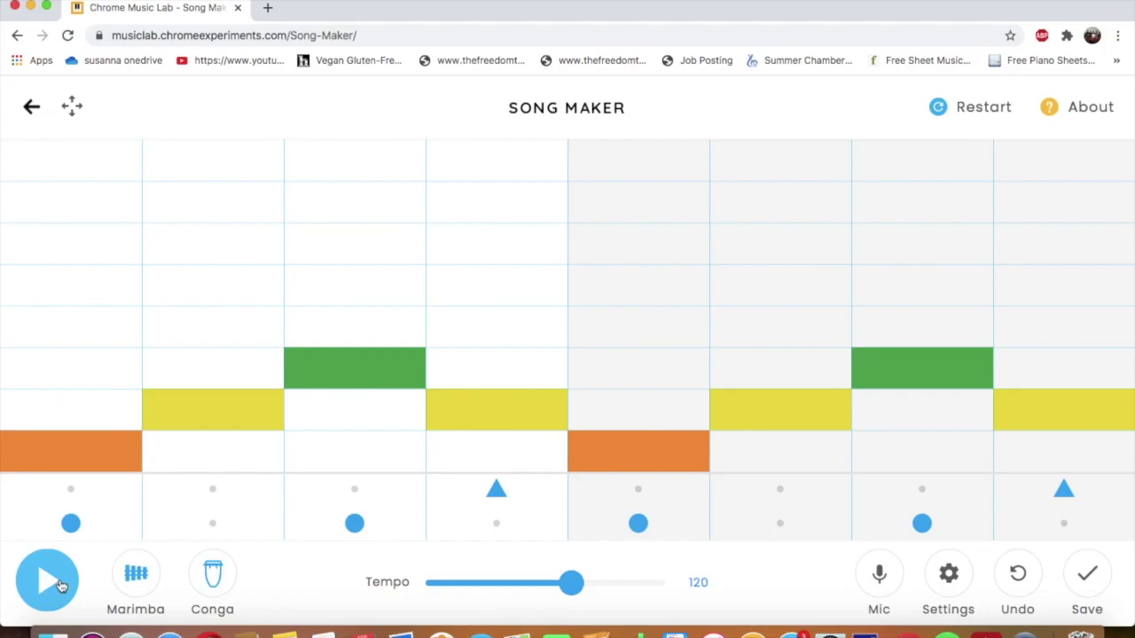
left_click(108, 446)
left_click(200, 405)
left_click(332, 369)
left_click(464, 412)
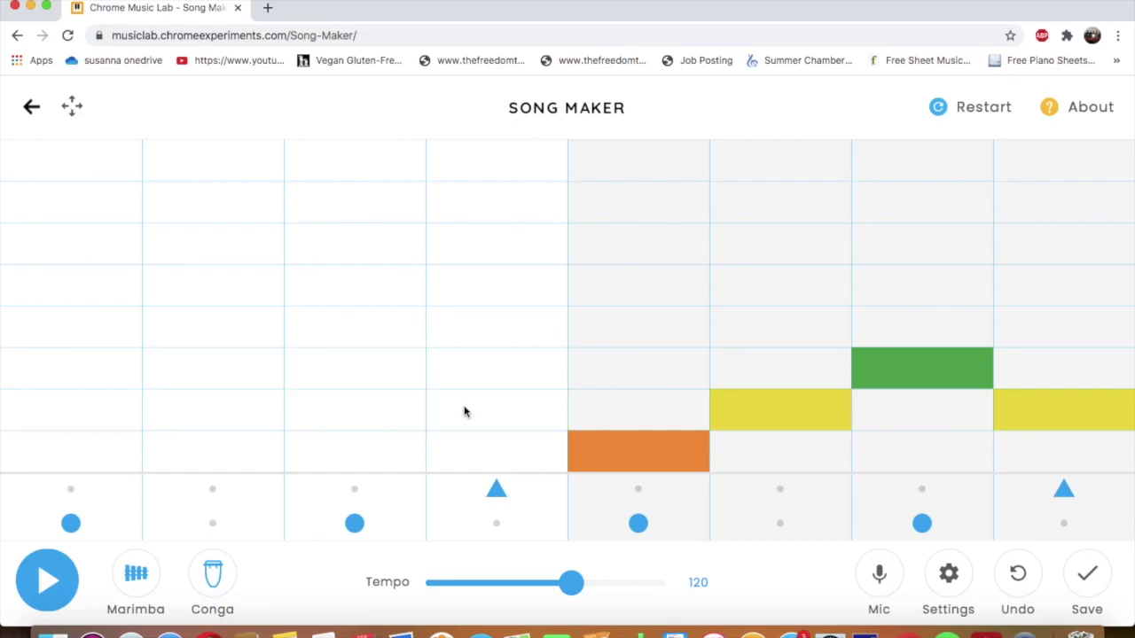
left_click(620, 453)
left_click(758, 427)
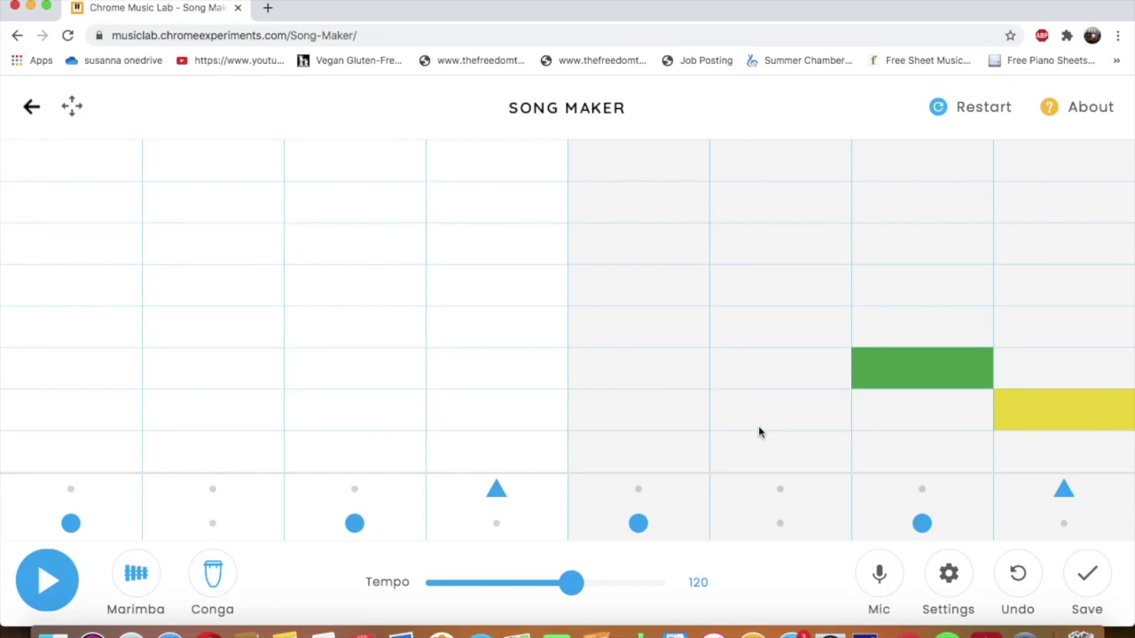
left_click(922, 352)
left_click(1043, 404)
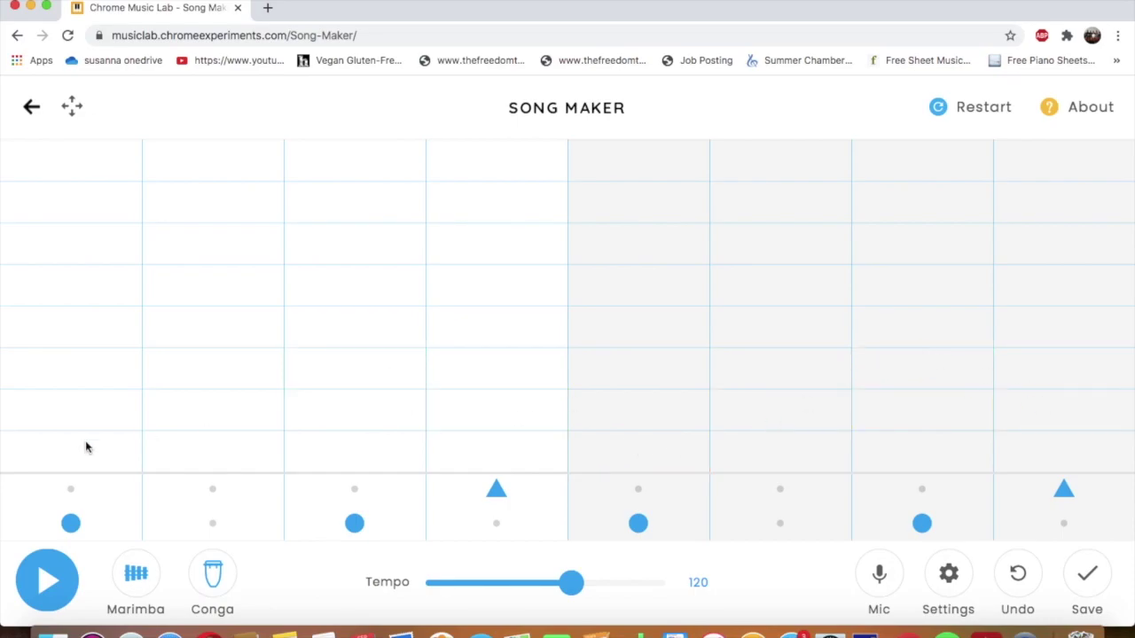
Step: Audition Conga, Electronic and Blocks rhythms, return to Kit, and remove column 3's low hit
left_click(49, 584)
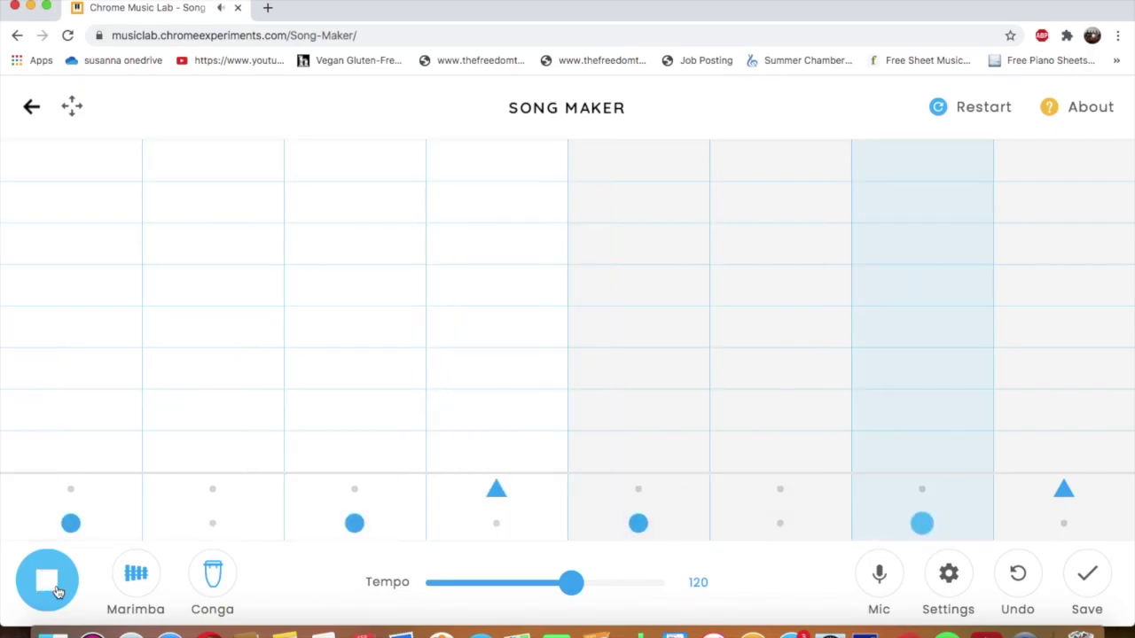
left_click(57, 592)
left_click(223, 583)
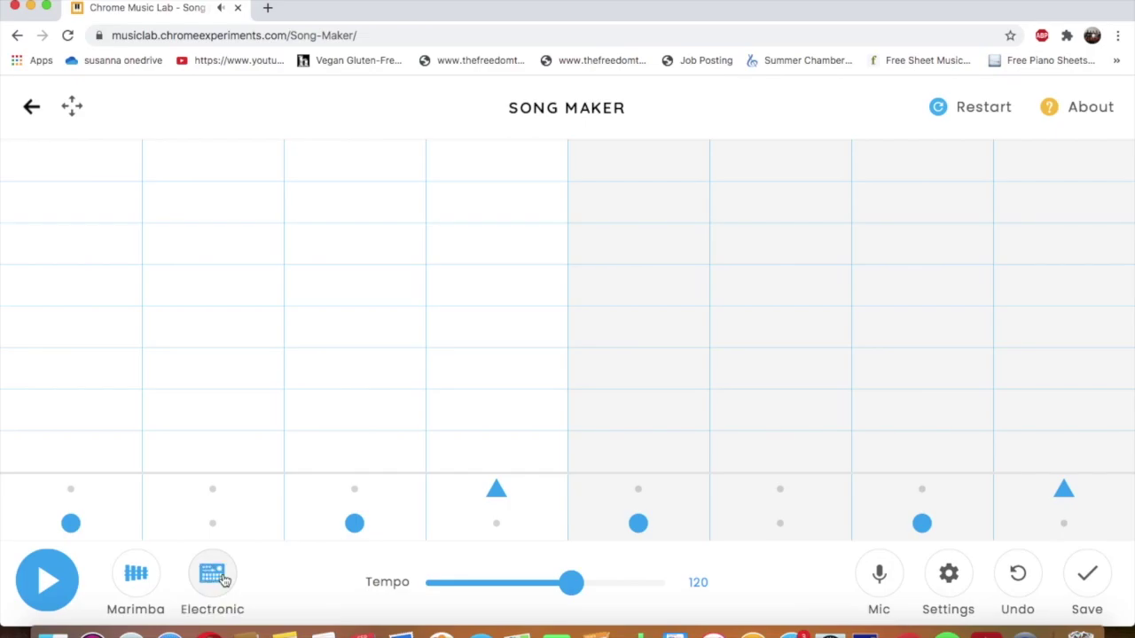
left_click(68, 587)
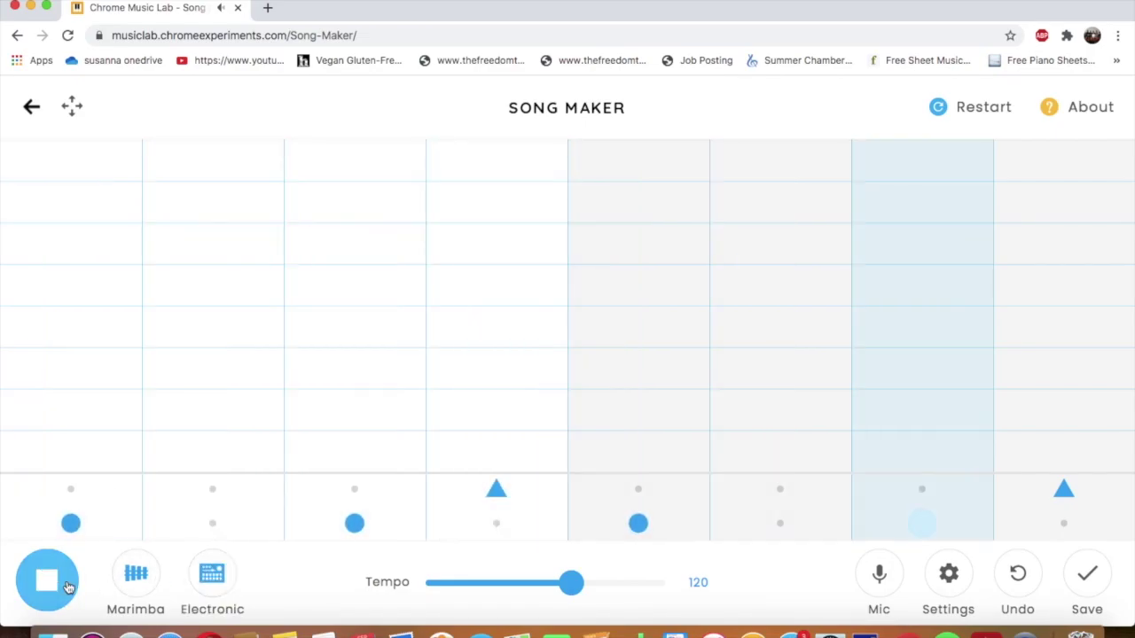
left_click(69, 587)
left_click(223, 586)
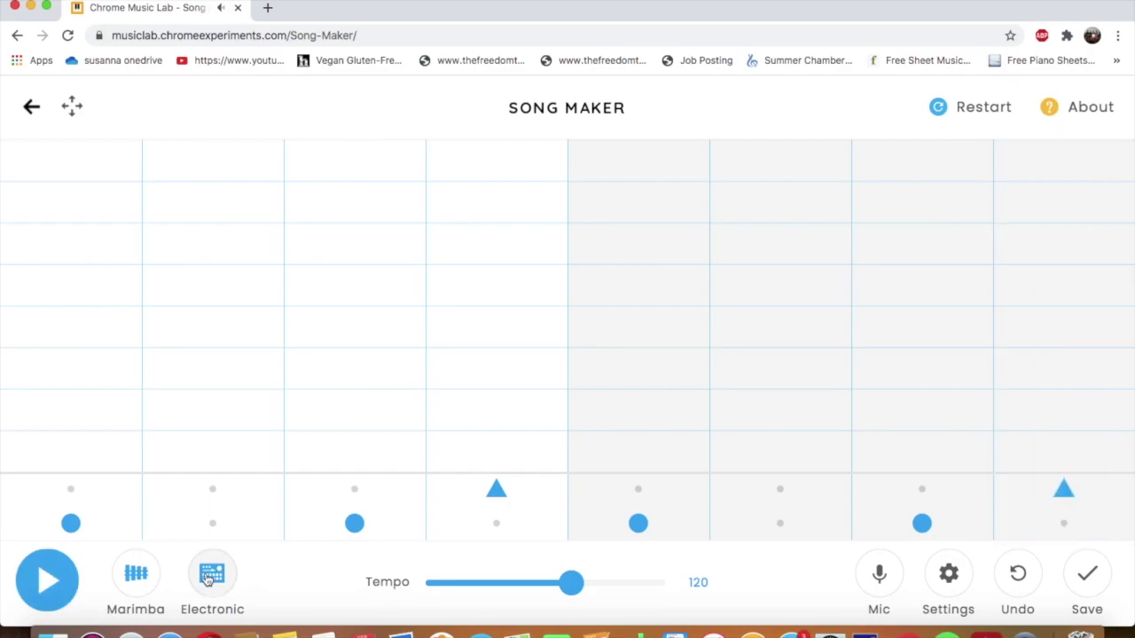
left_click(62, 580)
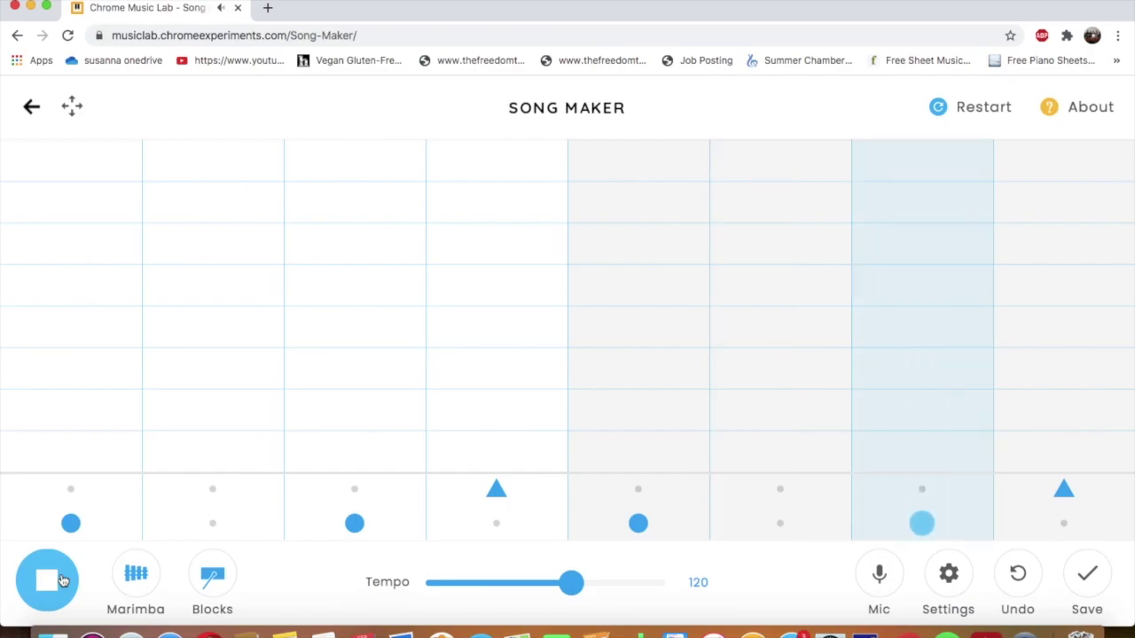
left_click(62, 580)
left_click(224, 582)
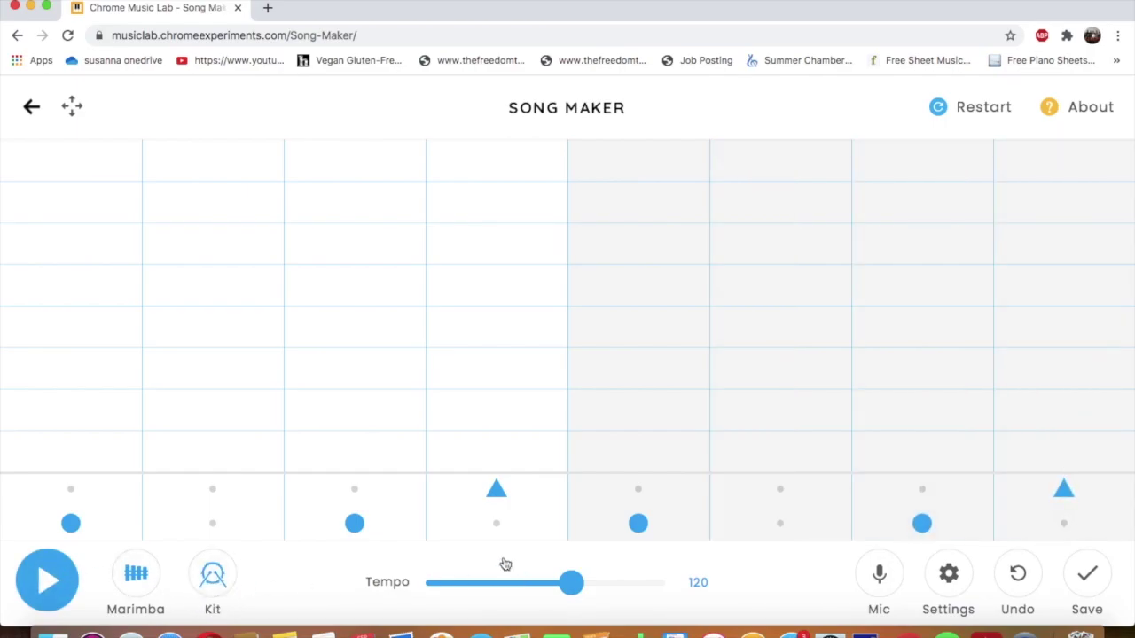
left_click(345, 525)
Step: Add high drum hits in columns 2 and 6, remove column 7's low hit, and preview
left_click(211, 490)
left_click(773, 495)
left_click(924, 524)
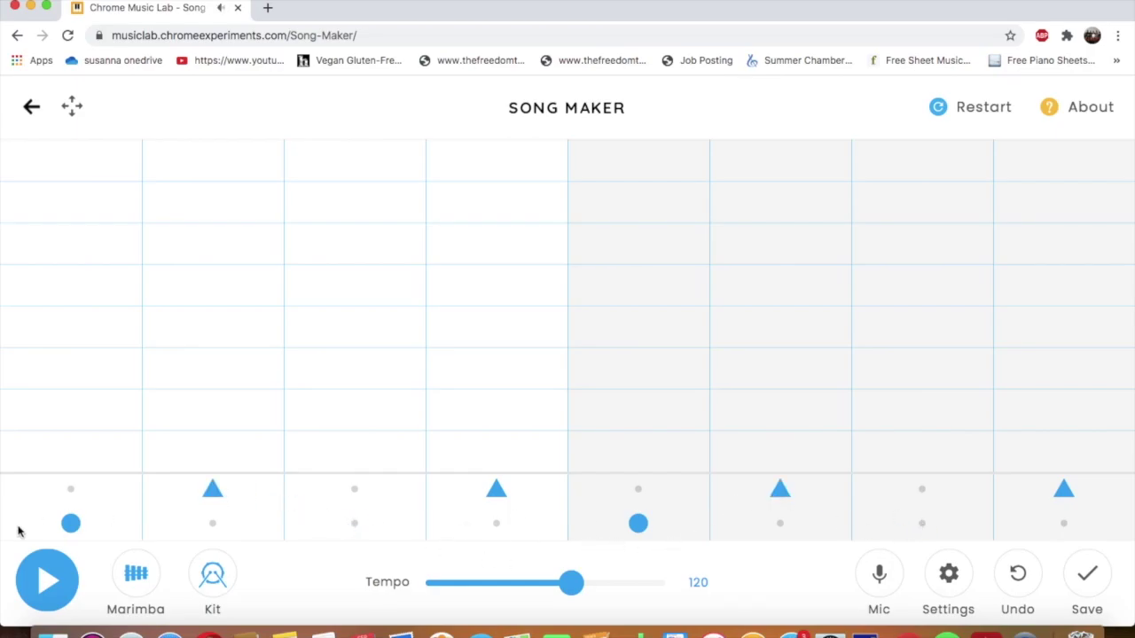
left_click(44, 582)
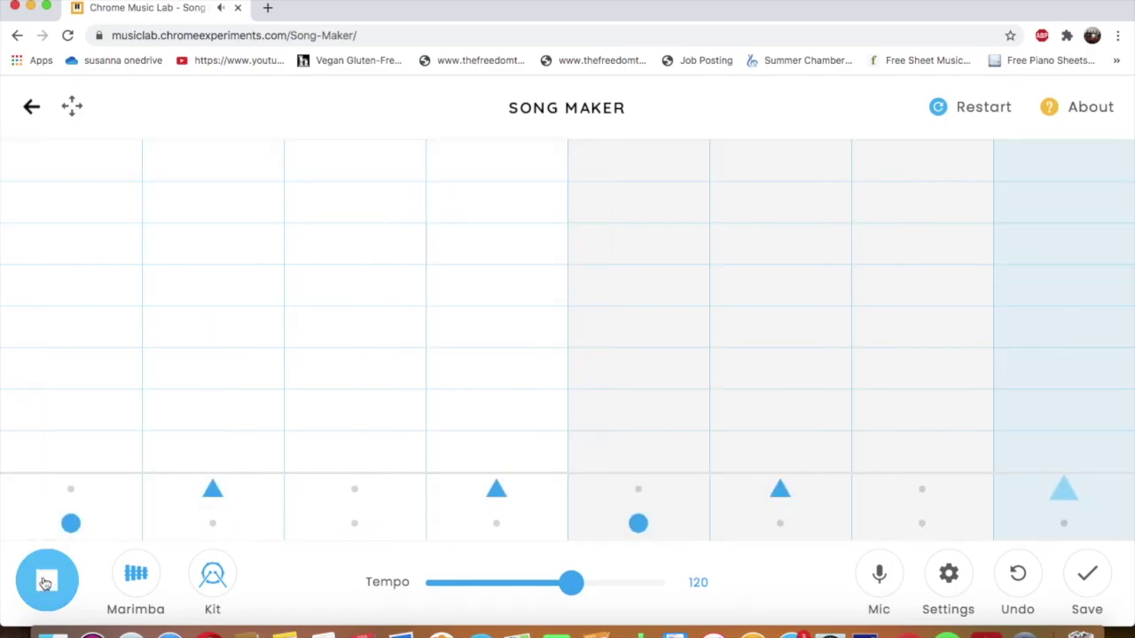
left_click(44, 581)
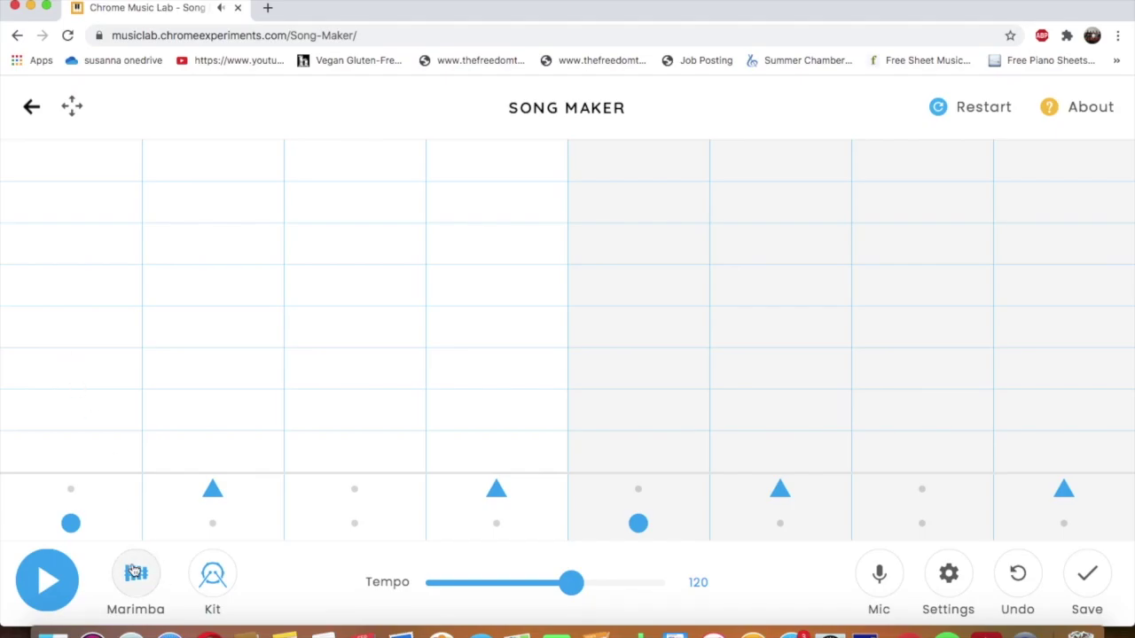
left_click(136, 576)
Step: With Strings selected, place an eight-column melody ending green then yellow, and play it
left_click(135, 576)
left_click(108, 370)
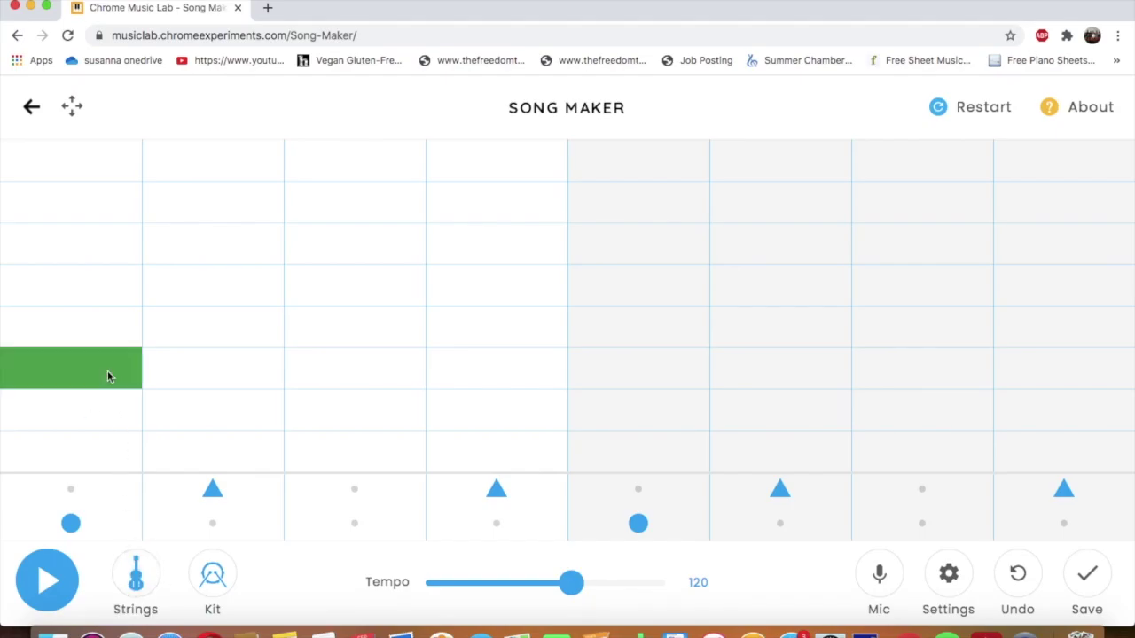
left_click(186, 405)
left_click(324, 448)
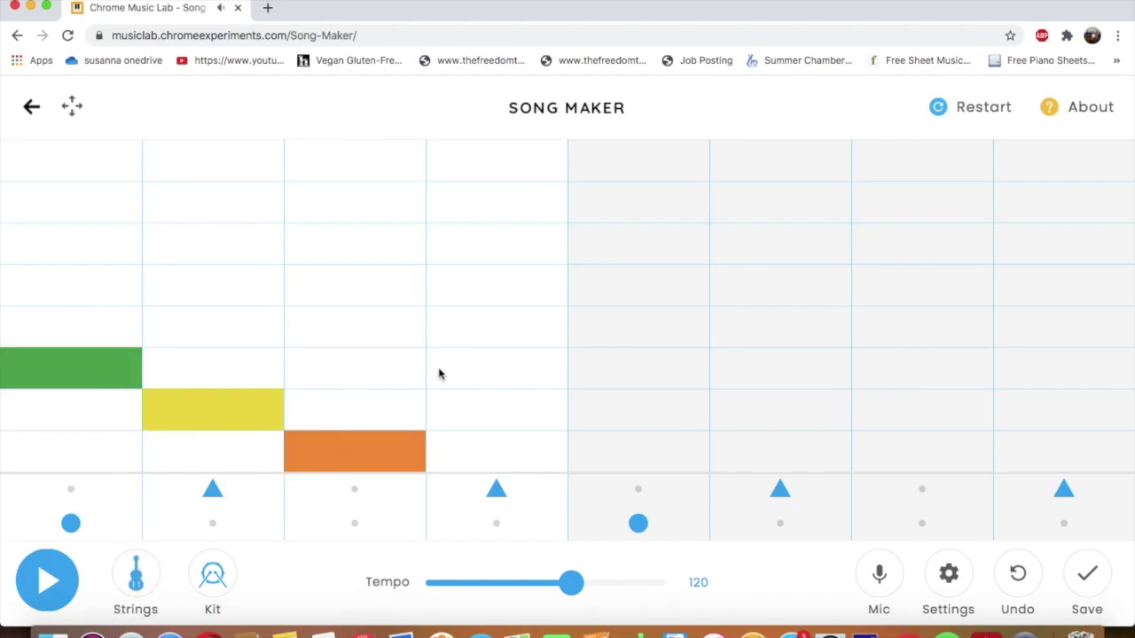
left_click(506, 370)
left_click(623, 333)
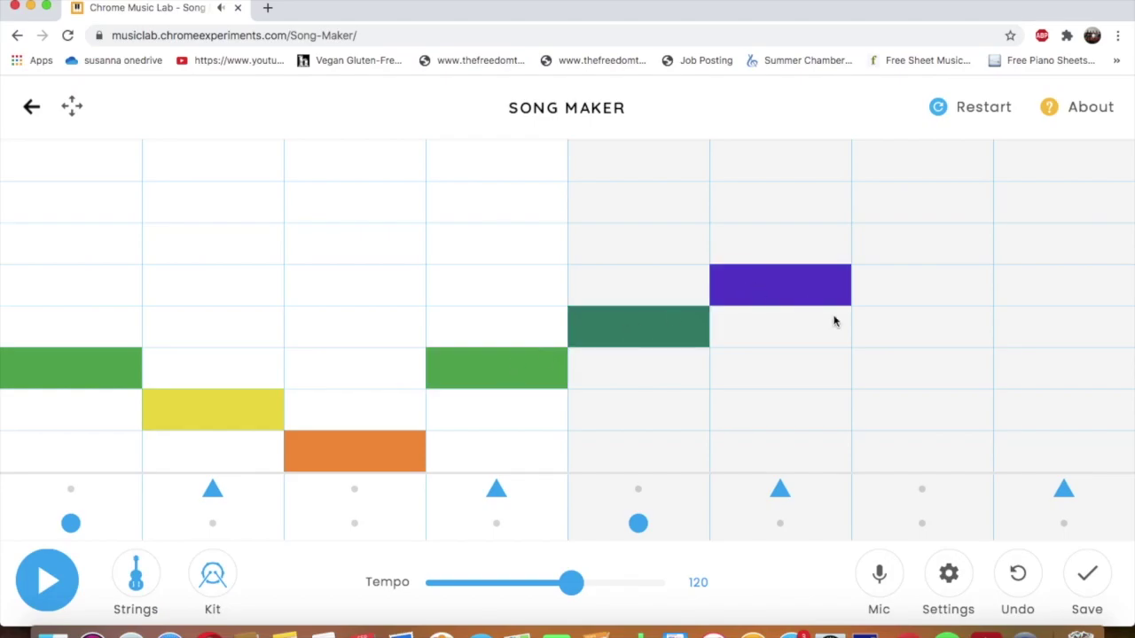
left_click(923, 362)
left_click(1041, 417)
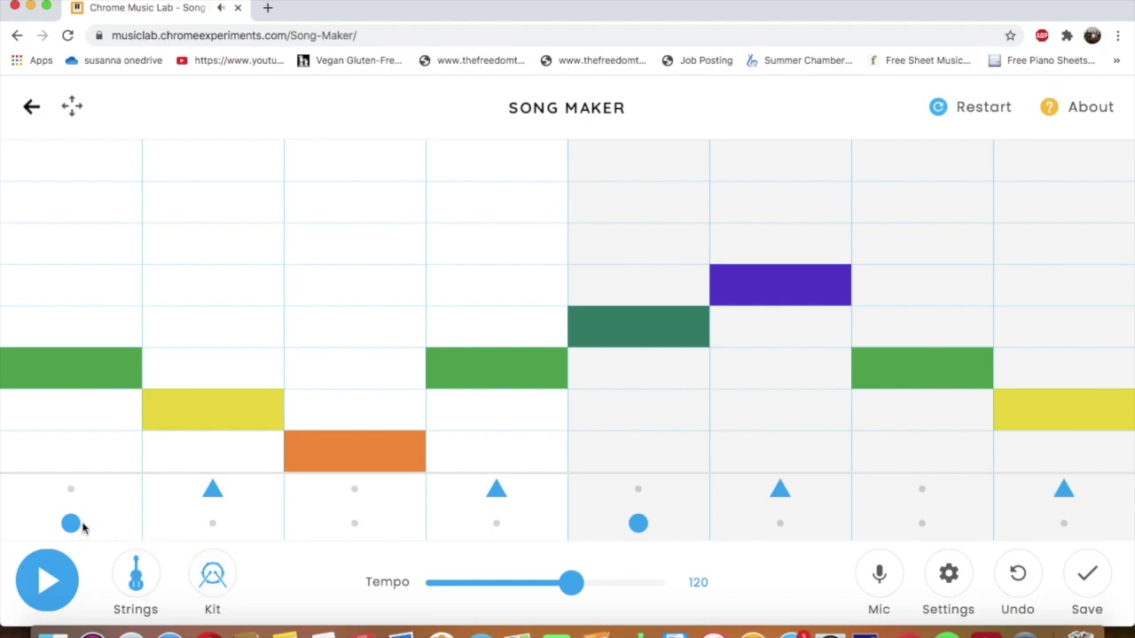
left_click(52, 587)
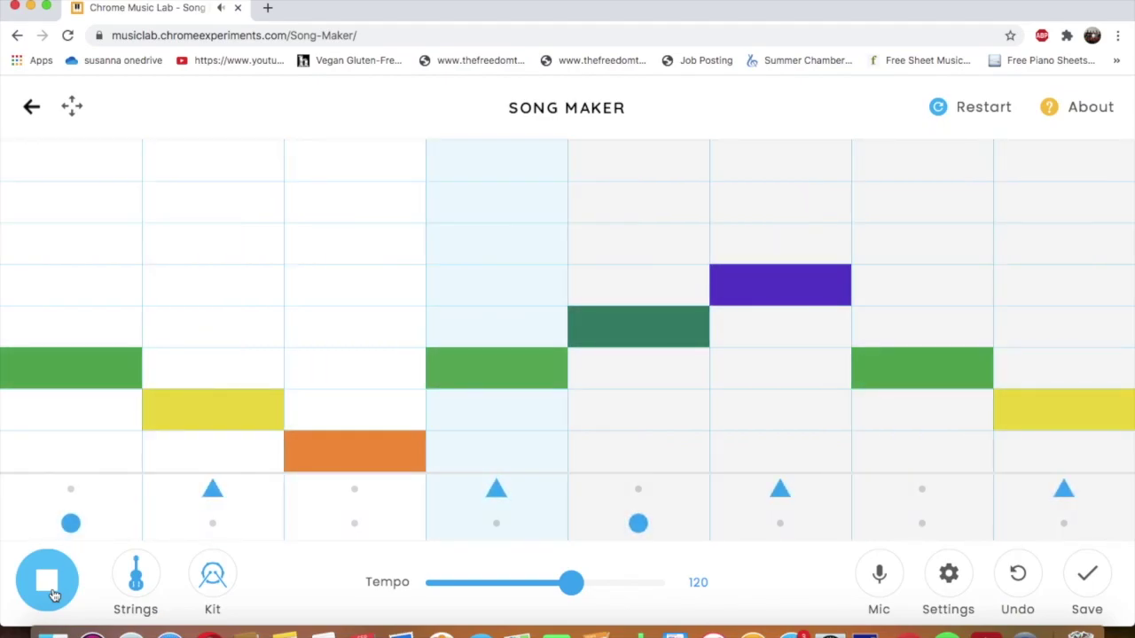
left_click(53, 595)
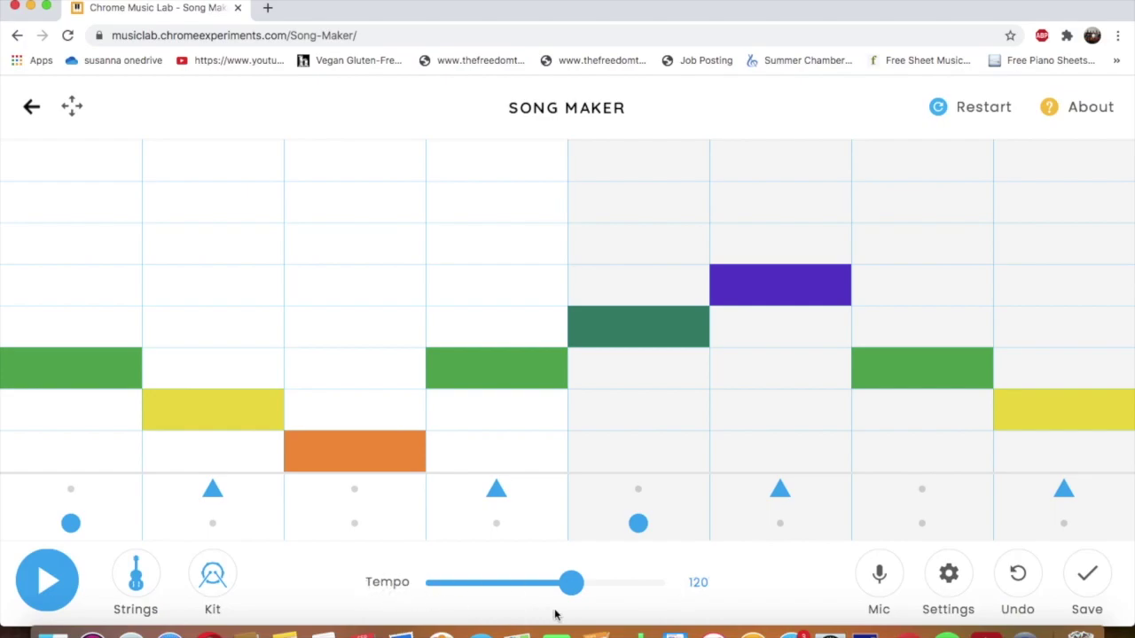
Step: Play the song at tempo 177, then at about 70
left_click_drag(574, 591, 620, 593)
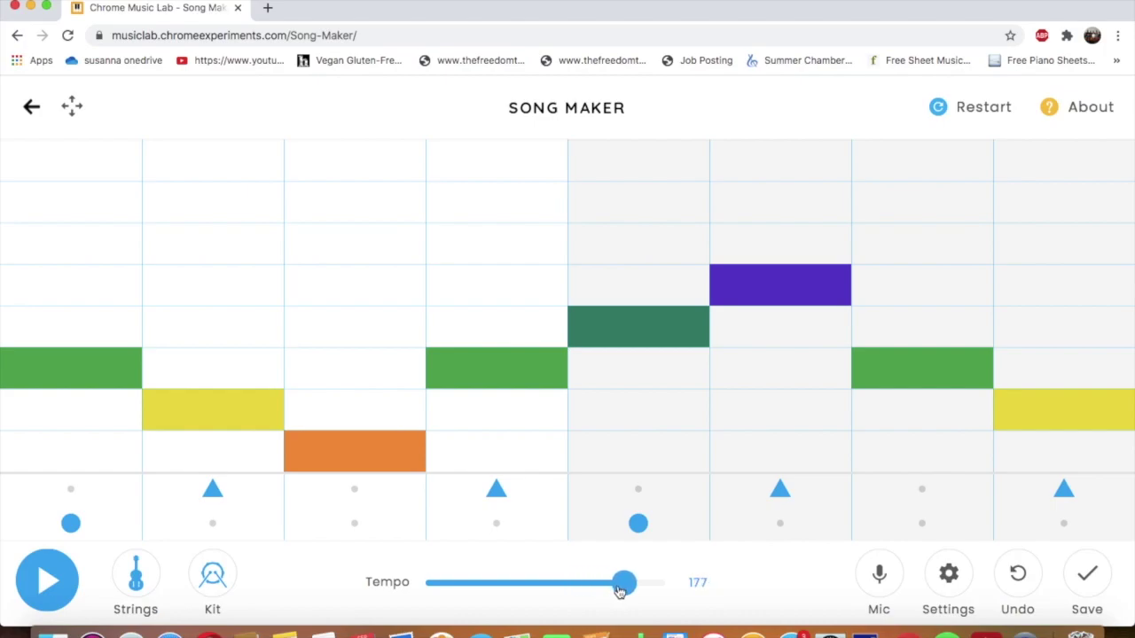
left_click(64, 581)
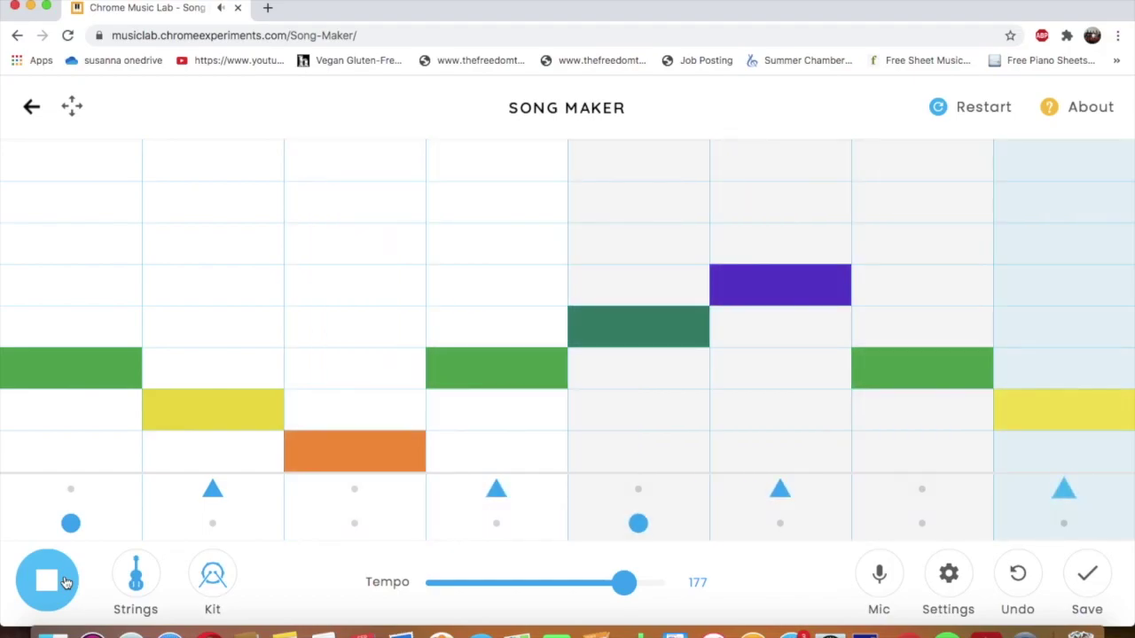
left_click(64, 581)
left_click_drag(626, 587, 493, 585)
left_click(49, 583)
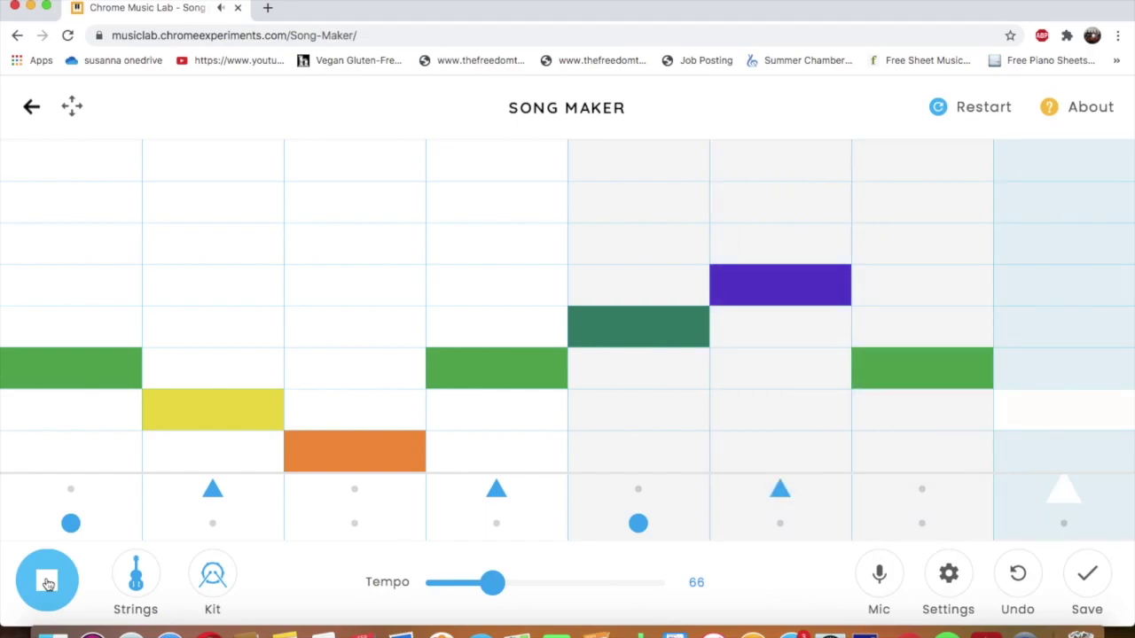
left_click(49, 584)
Step: Play the song at tempo 240, then set the tempo to 119
left_click_drag(487, 582, 670, 593)
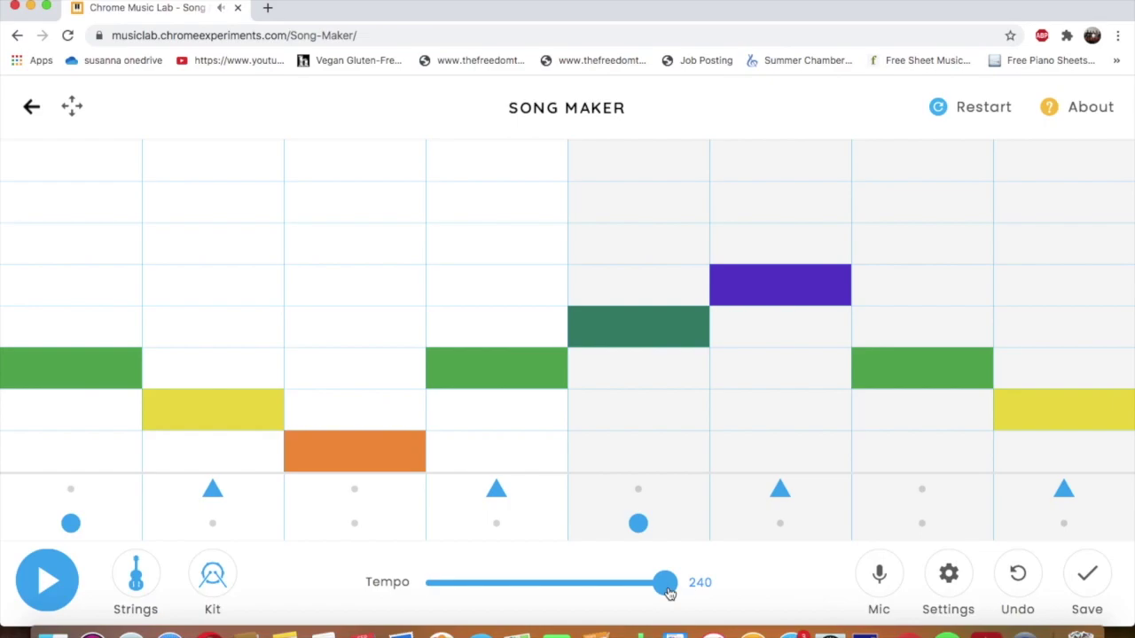
left_click(49, 582)
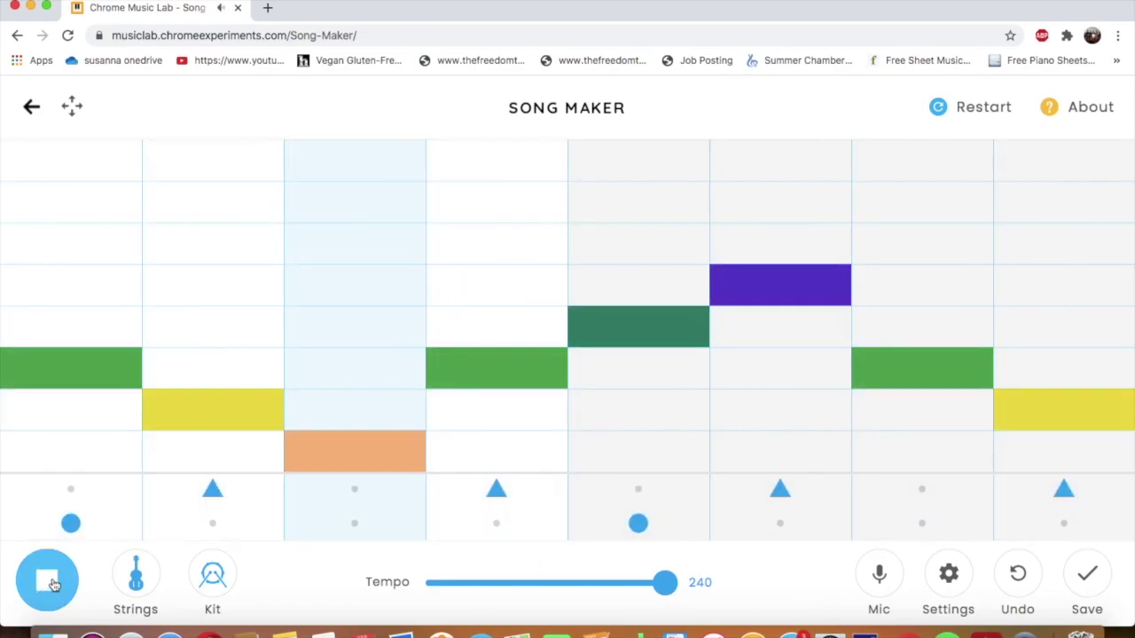
left_click(51, 583)
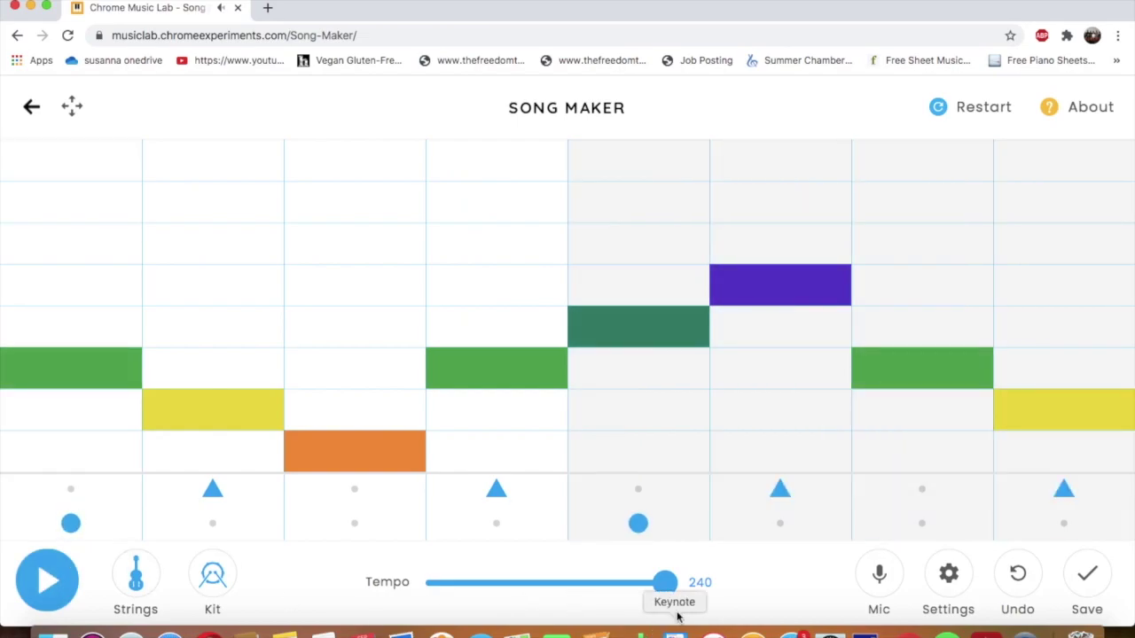
left_click_drag(665, 583, 571, 580)
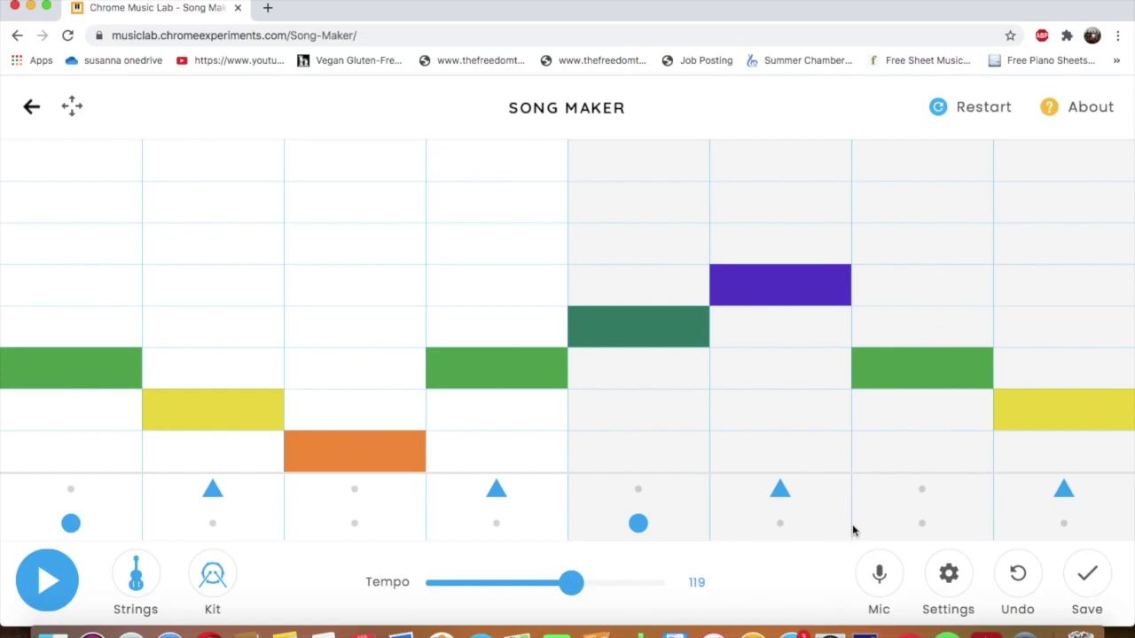
left_click(880, 578)
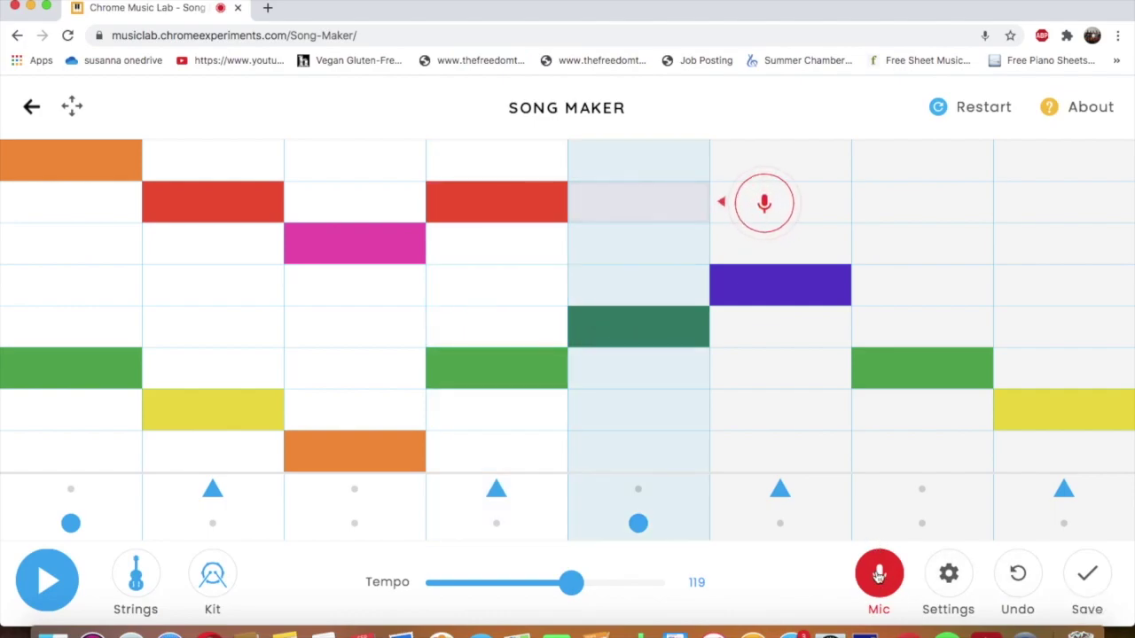
left_click(880, 576)
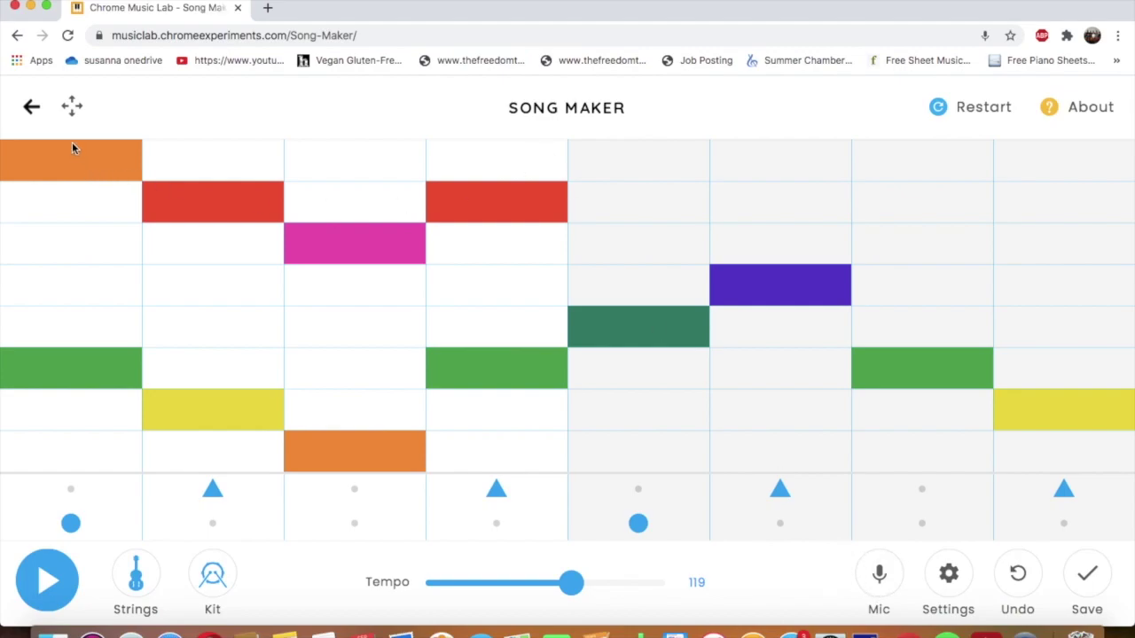
left_click(510, 218)
left_click(380, 246)
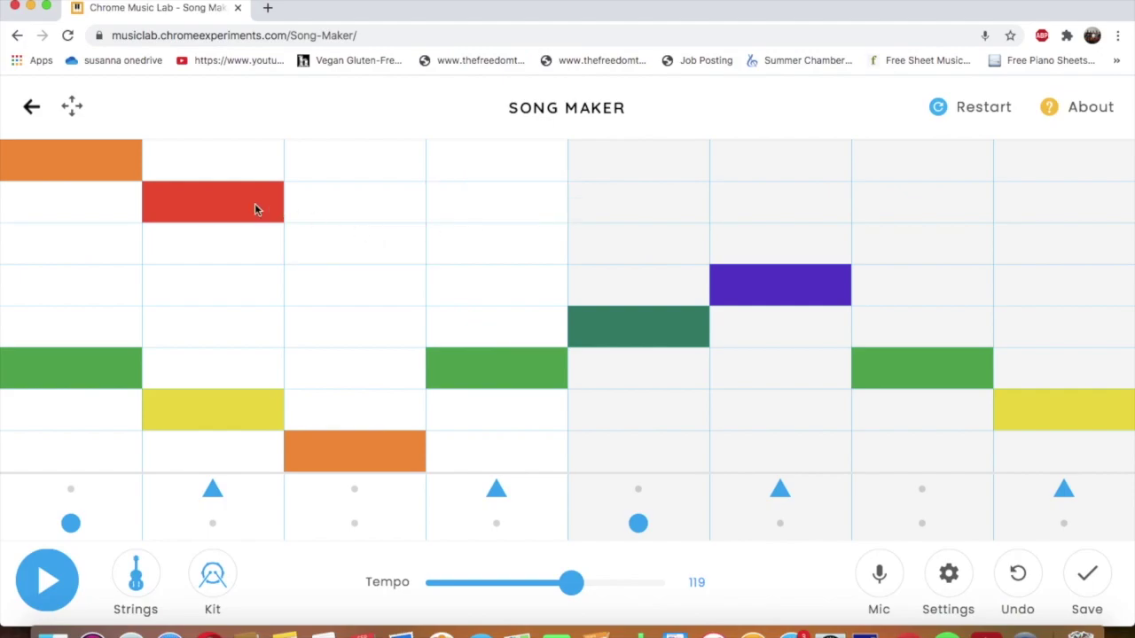
left_click(254, 204)
left_click(102, 156)
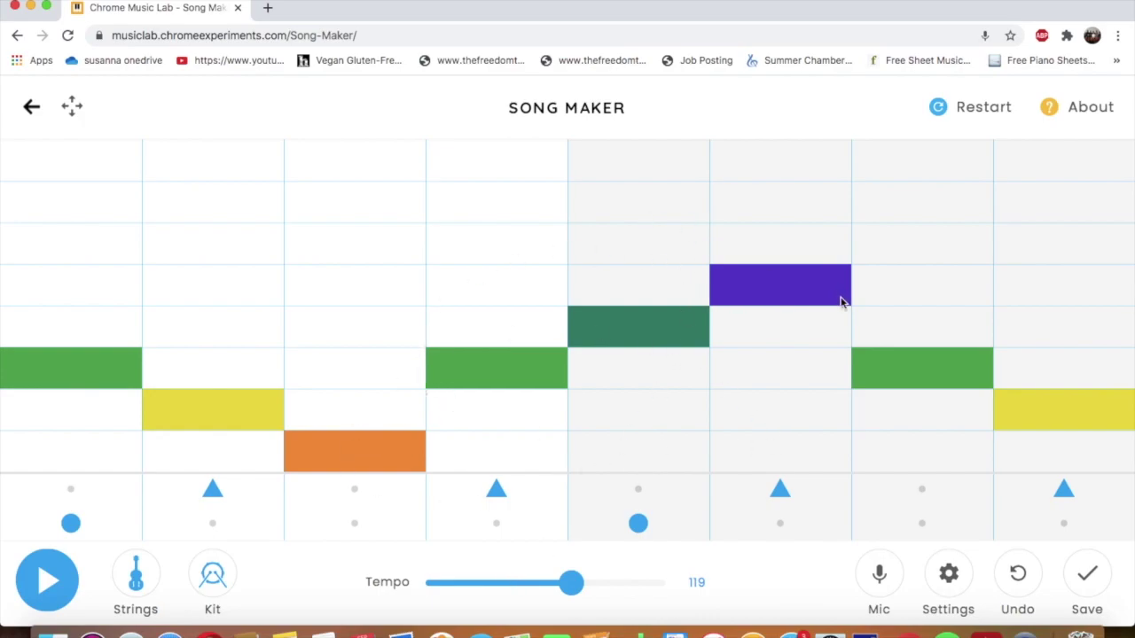
left_click(1089, 581)
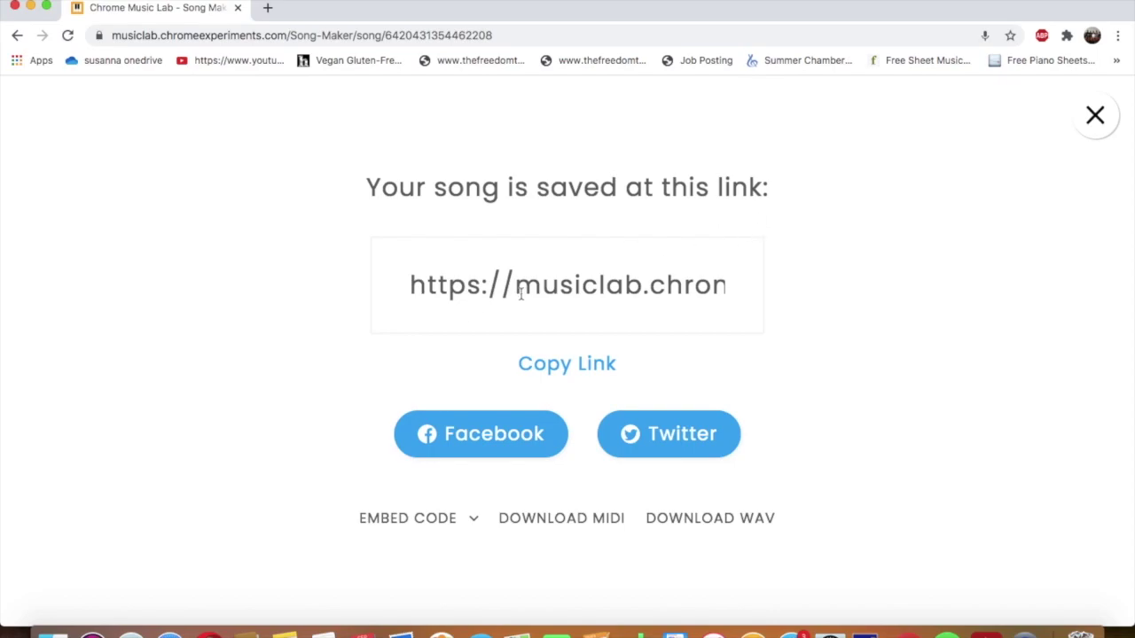
Step: Copy the song's share link and paste it into a new browser tab
left_click(549, 368)
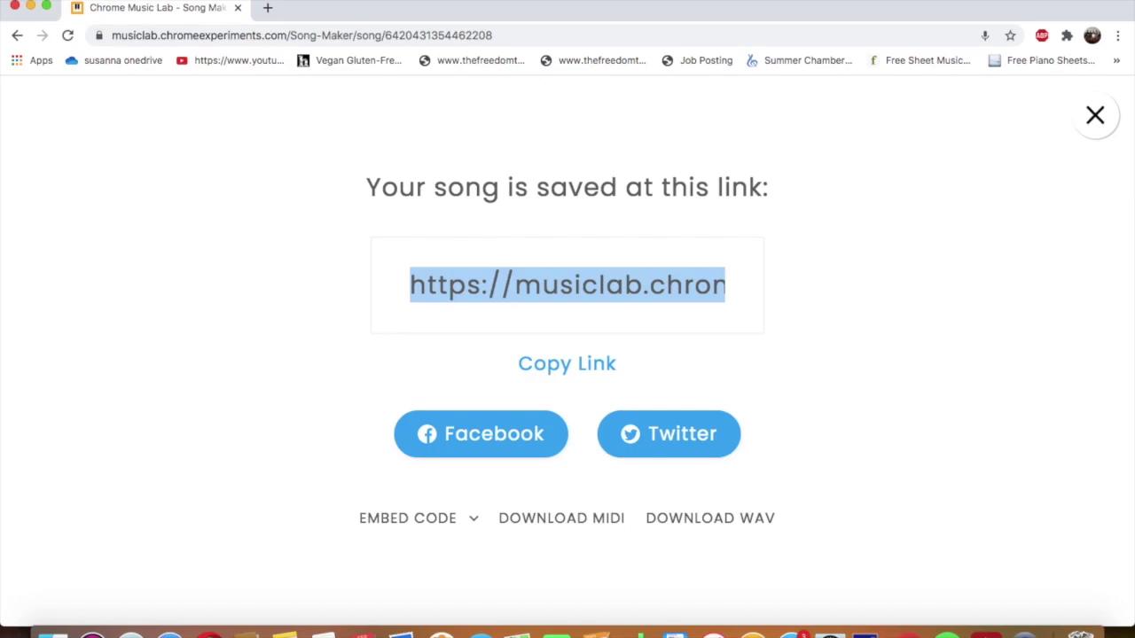
left_click(267, 7)
key("super+v")
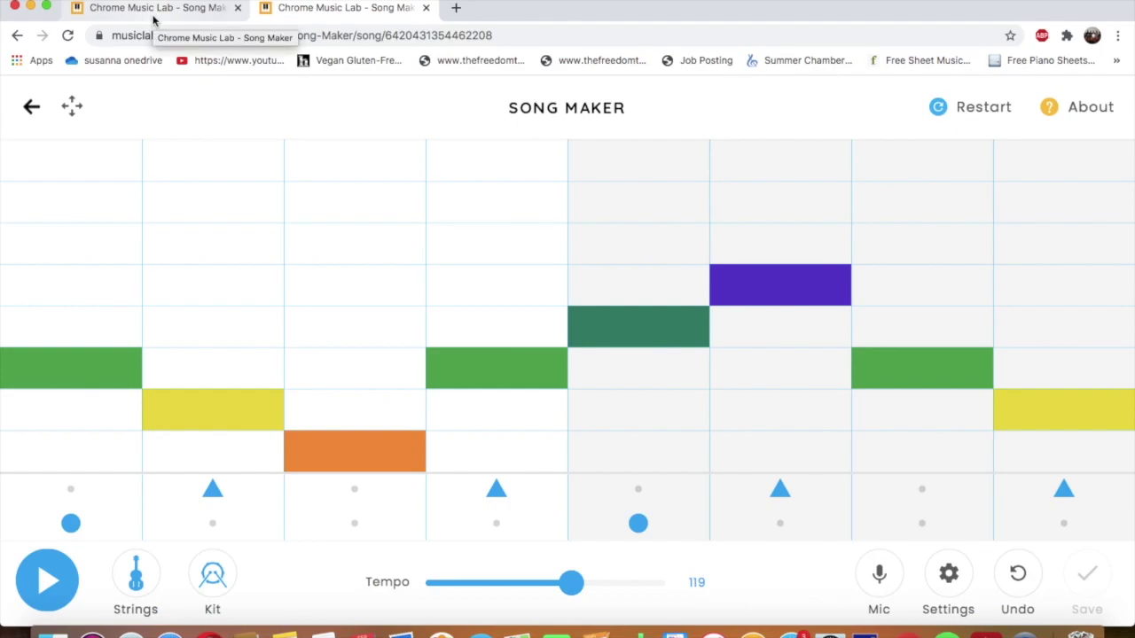
Step: Return to the first tab's share page and download the song as a WAV file
left_click(153, 19)
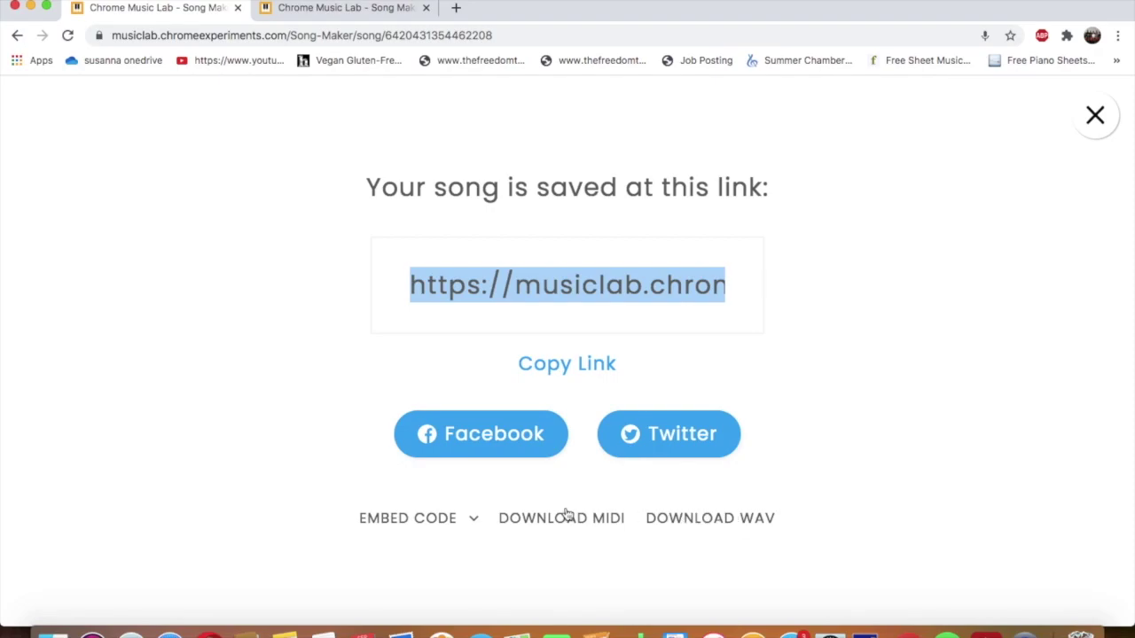
left_click(717, 518)
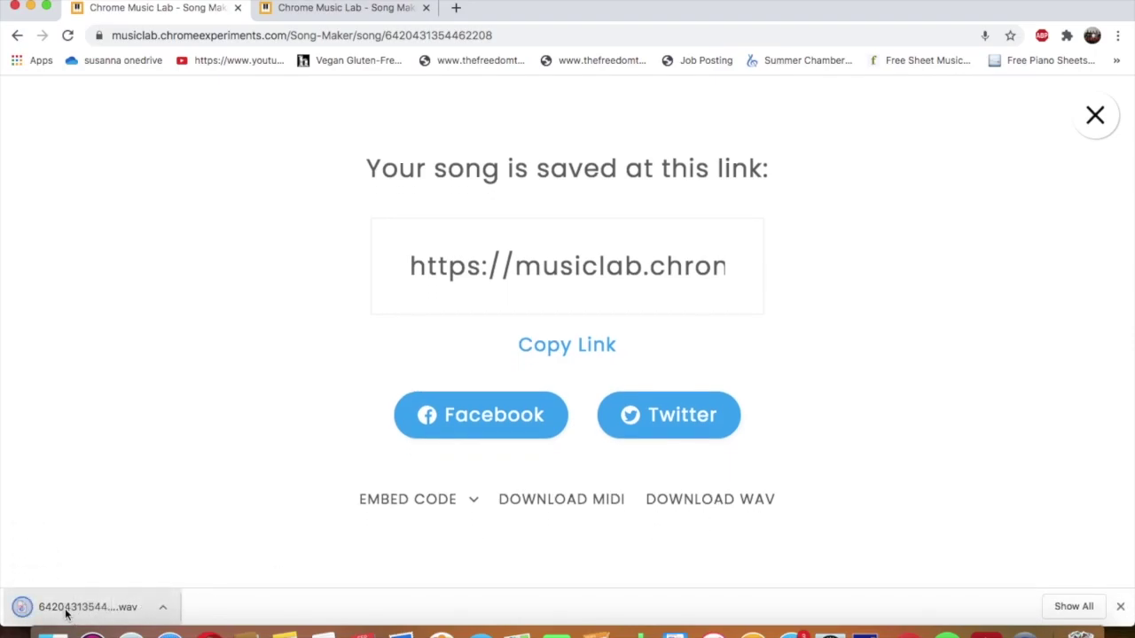
Step: Open the downloaded WAV from Chrome's downloads bar so it plays in iTunes
left_click(65, 612)
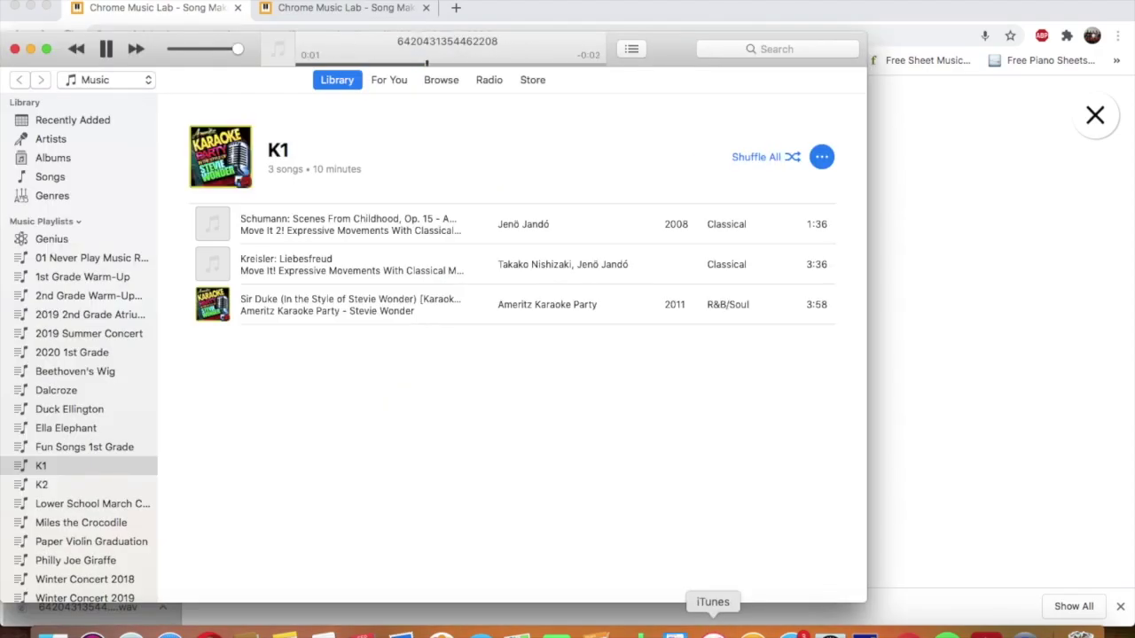
Step: Dismiss iTunes so Chrome's Song Maker share-link page is back in front
key("super+q")
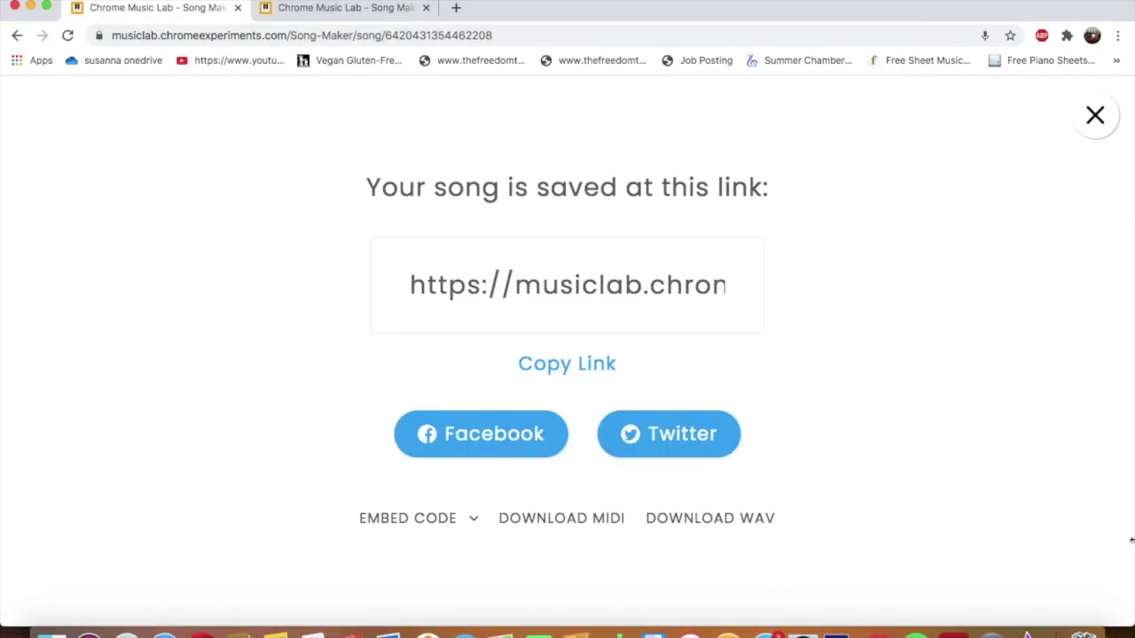